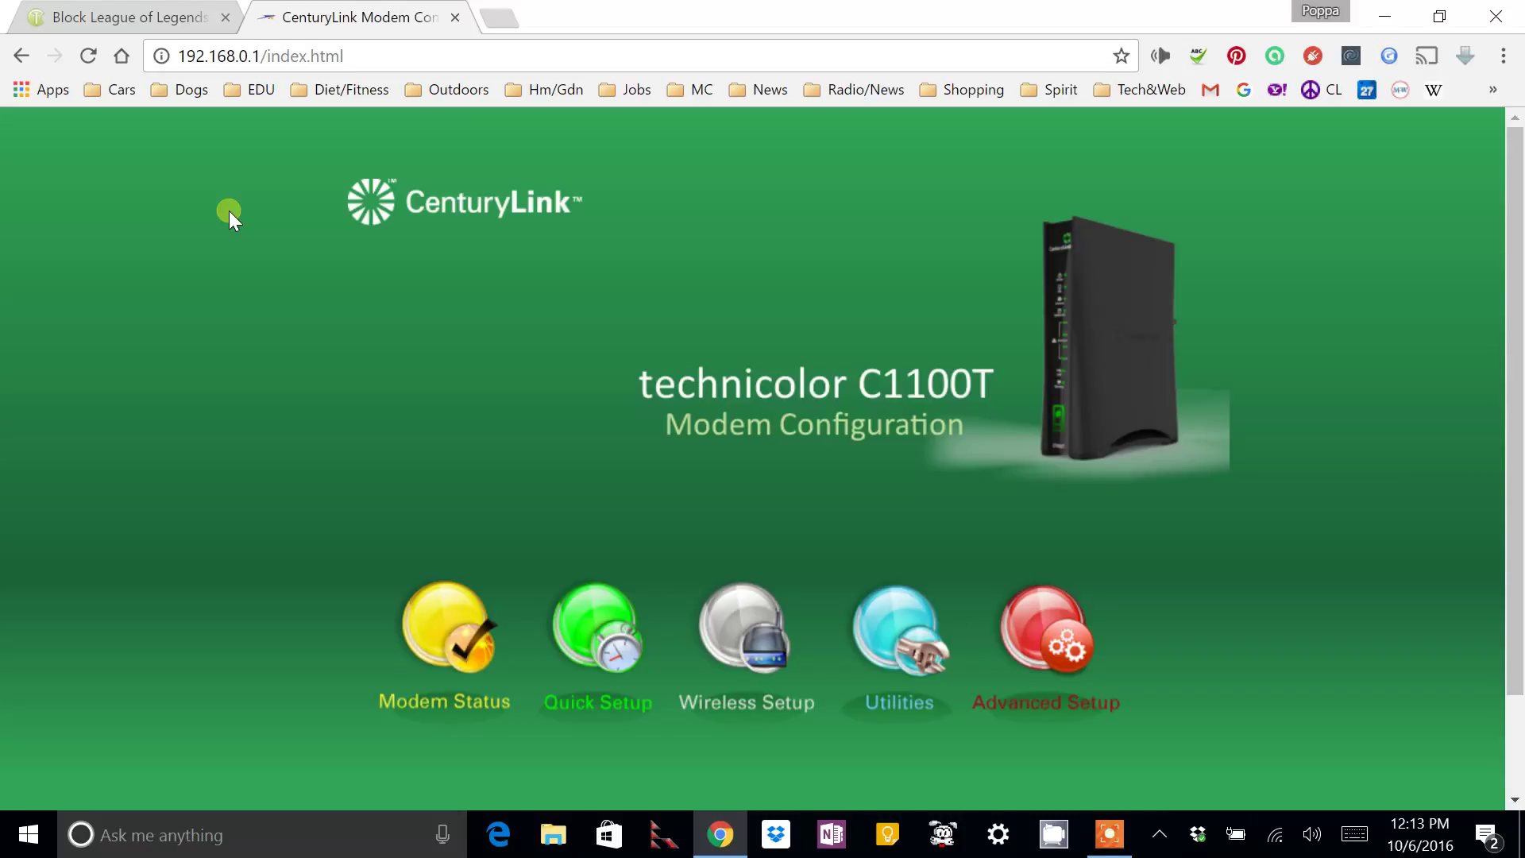
In the forum thread, select and copy the League of Legends port lines, 5000 - 5500 UDP through 5222 TCP
click(146, 17)
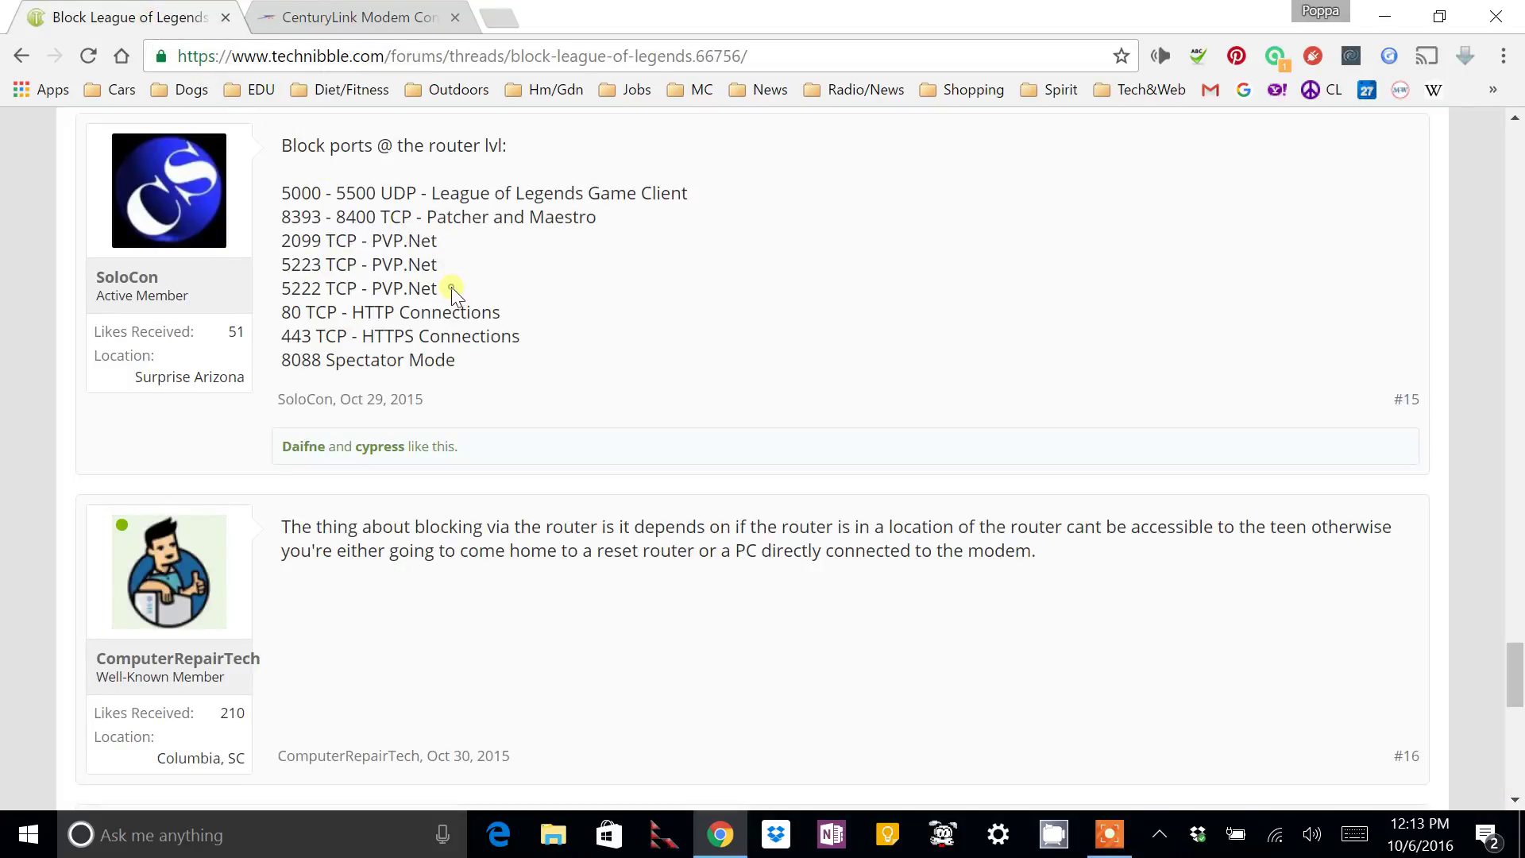
drag(452, 288, 285, 197)
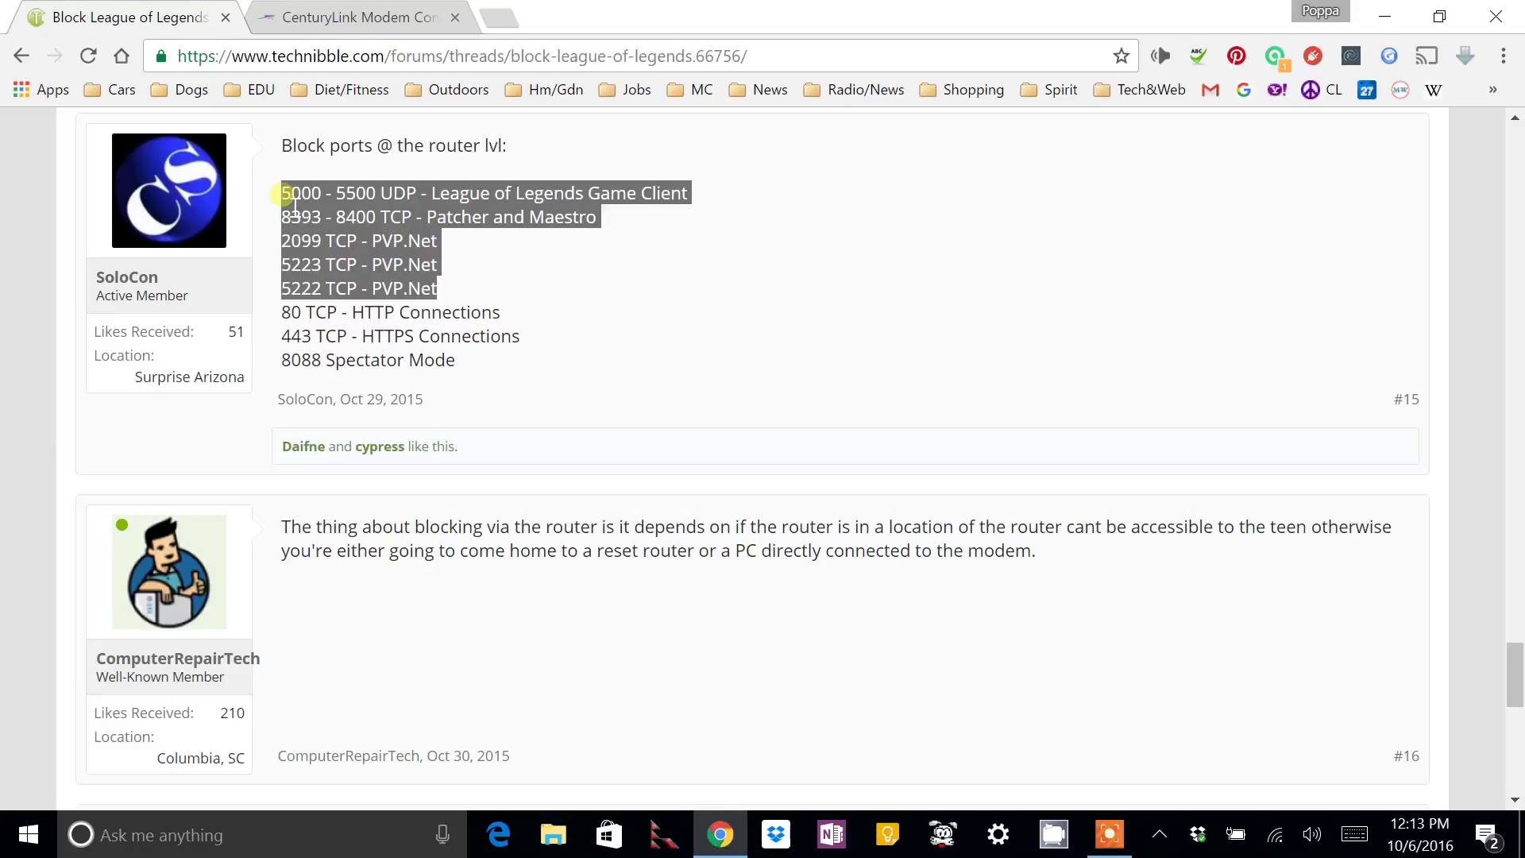
right_click(337, 223)
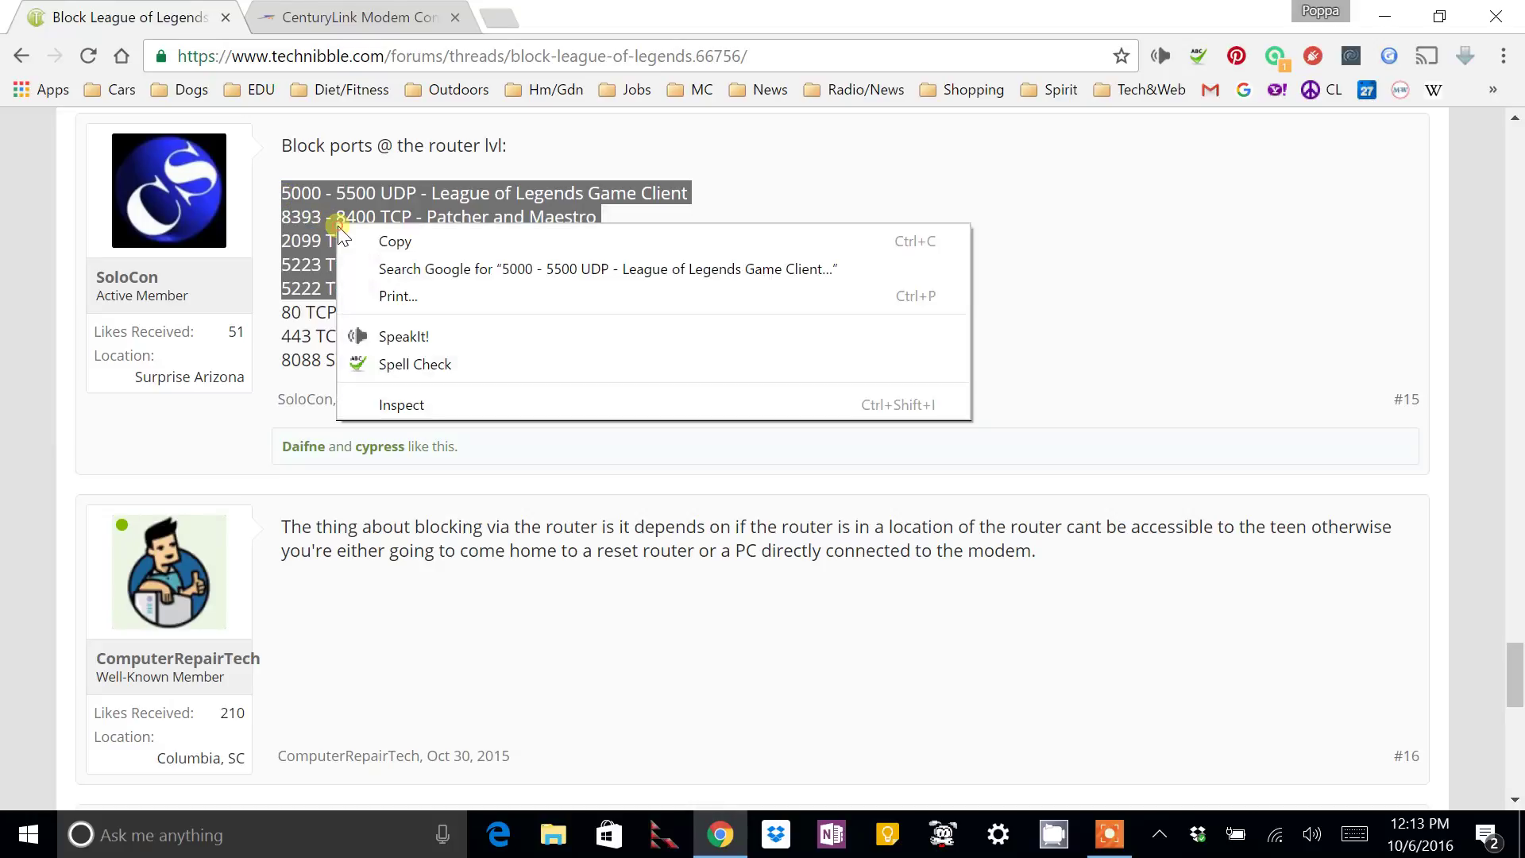
click(391, 242)
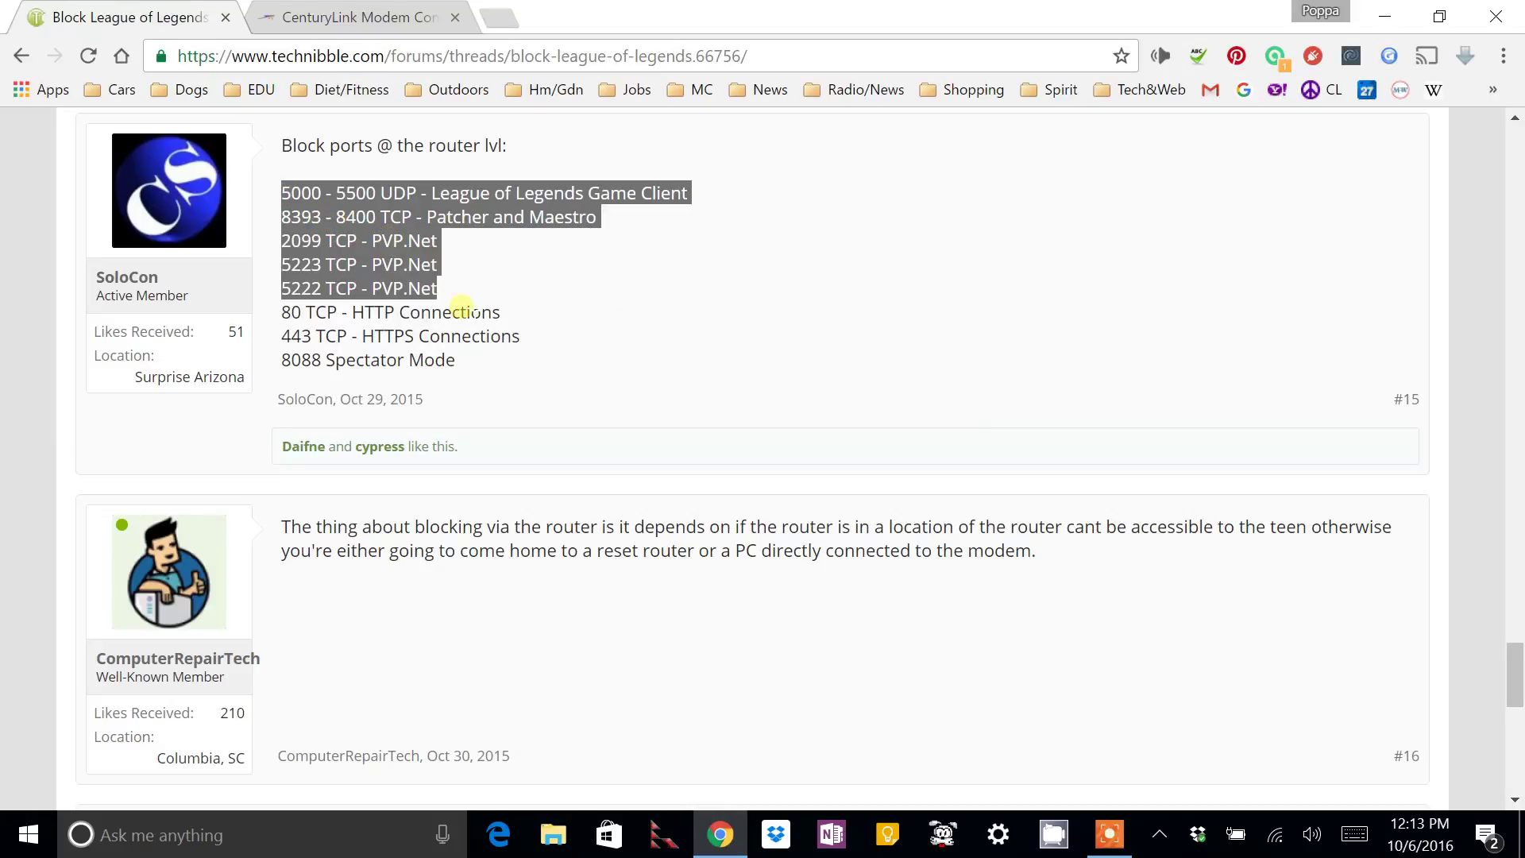
click(556, 343)
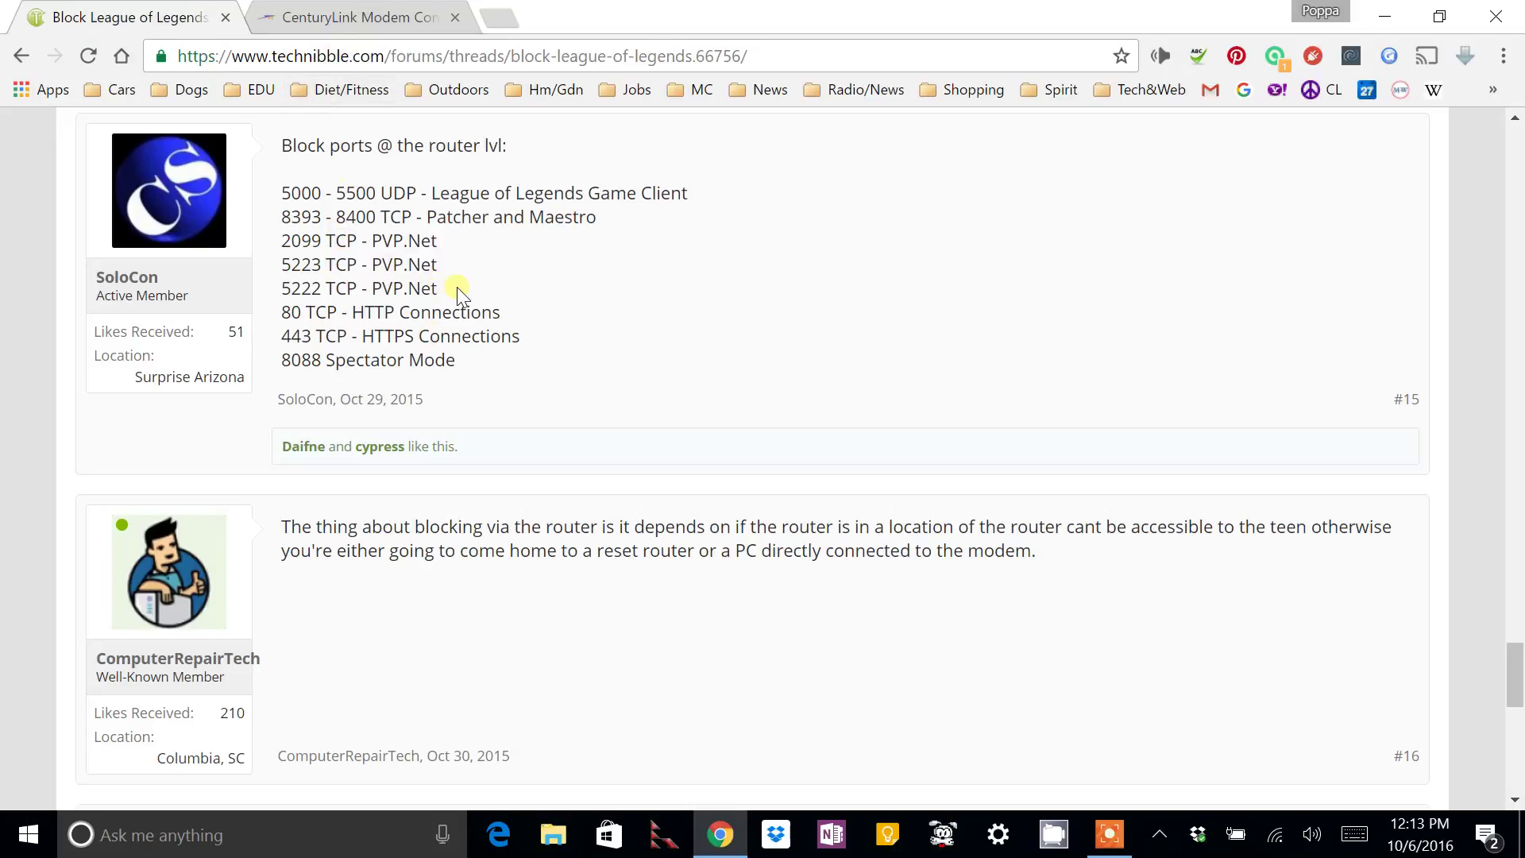
drag(451, 289, 288, 193)
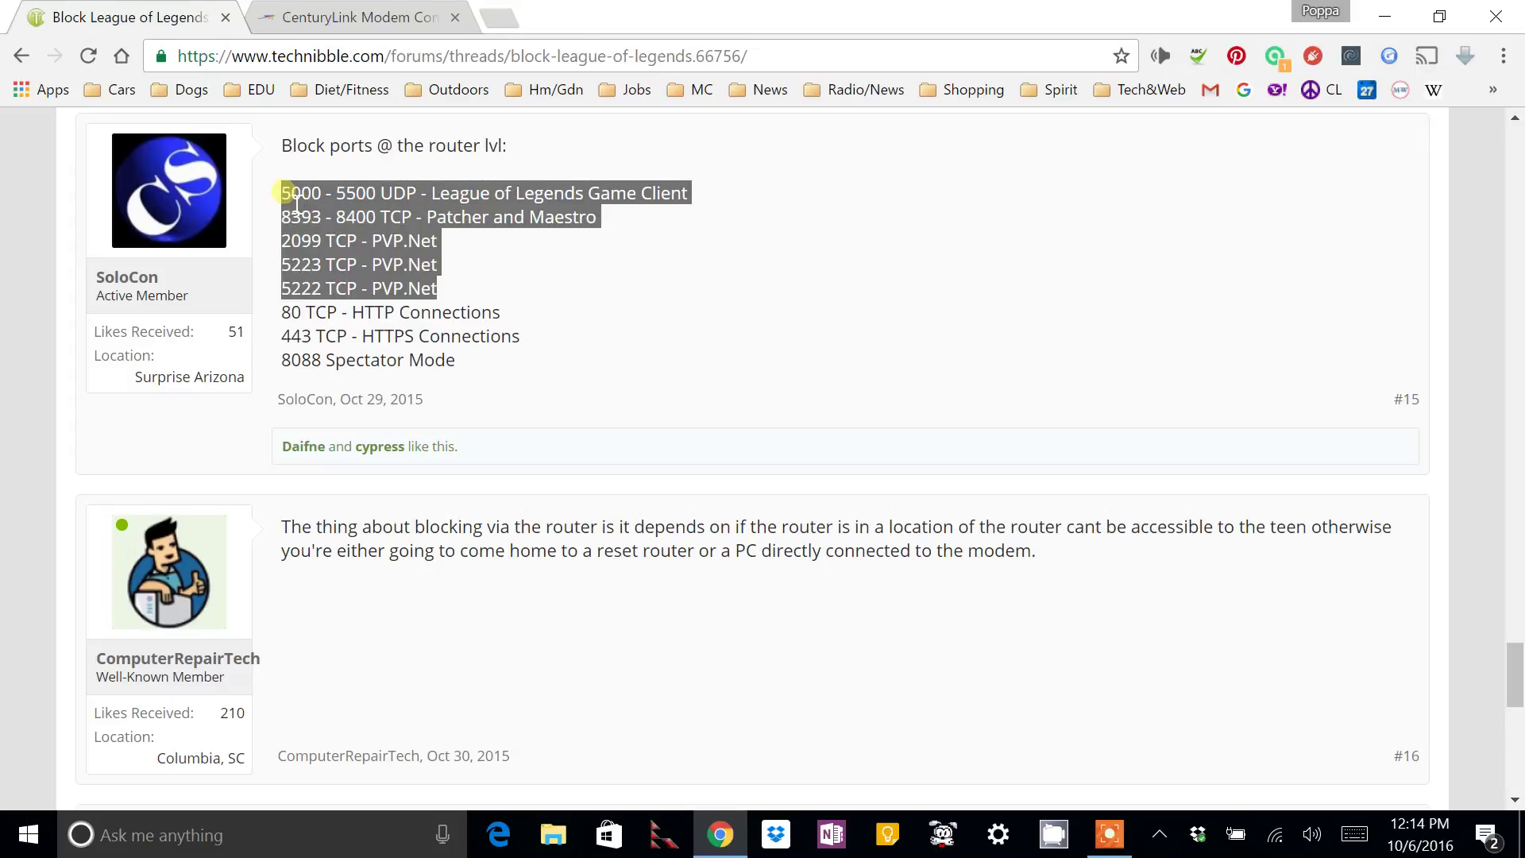
right_click(384, 213)
Paste the copied port lines into a new Notepad note and move it beside the forum post
click(403, 228)
click(32, 844)
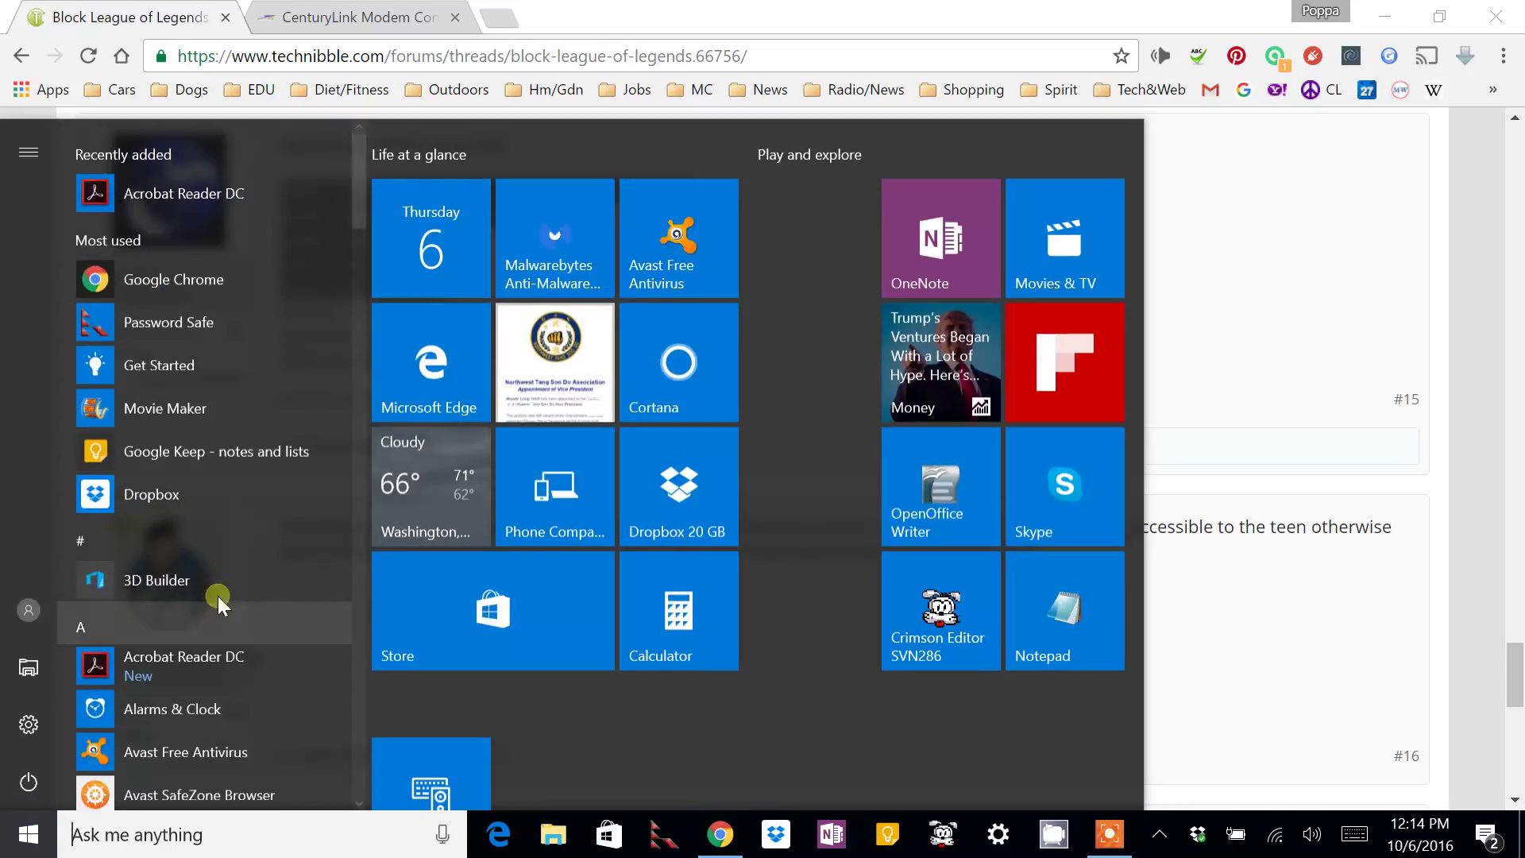
click(1043, 601)
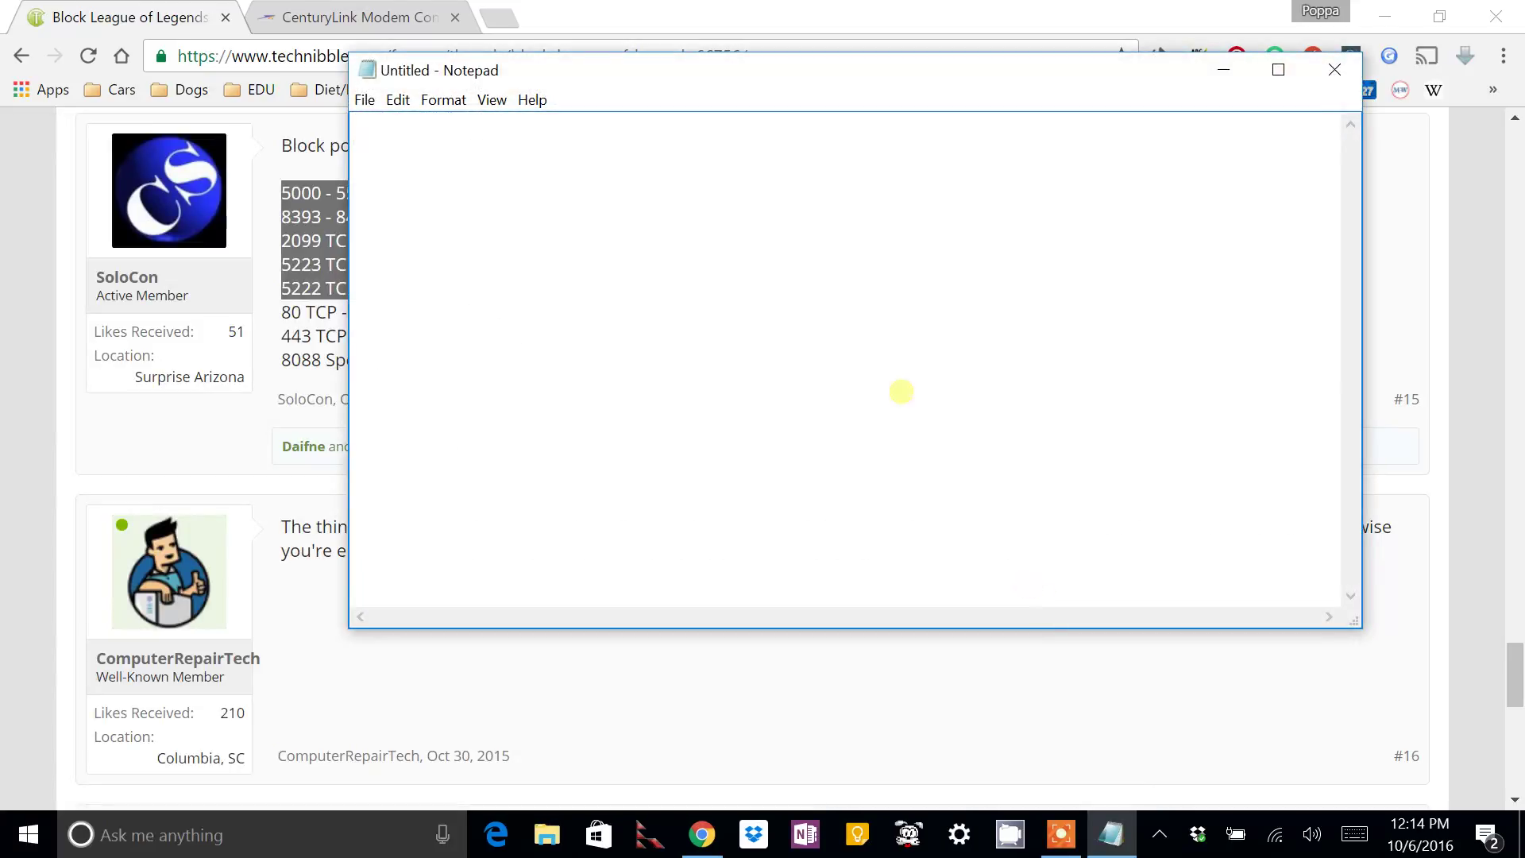
right_click(875, 360)
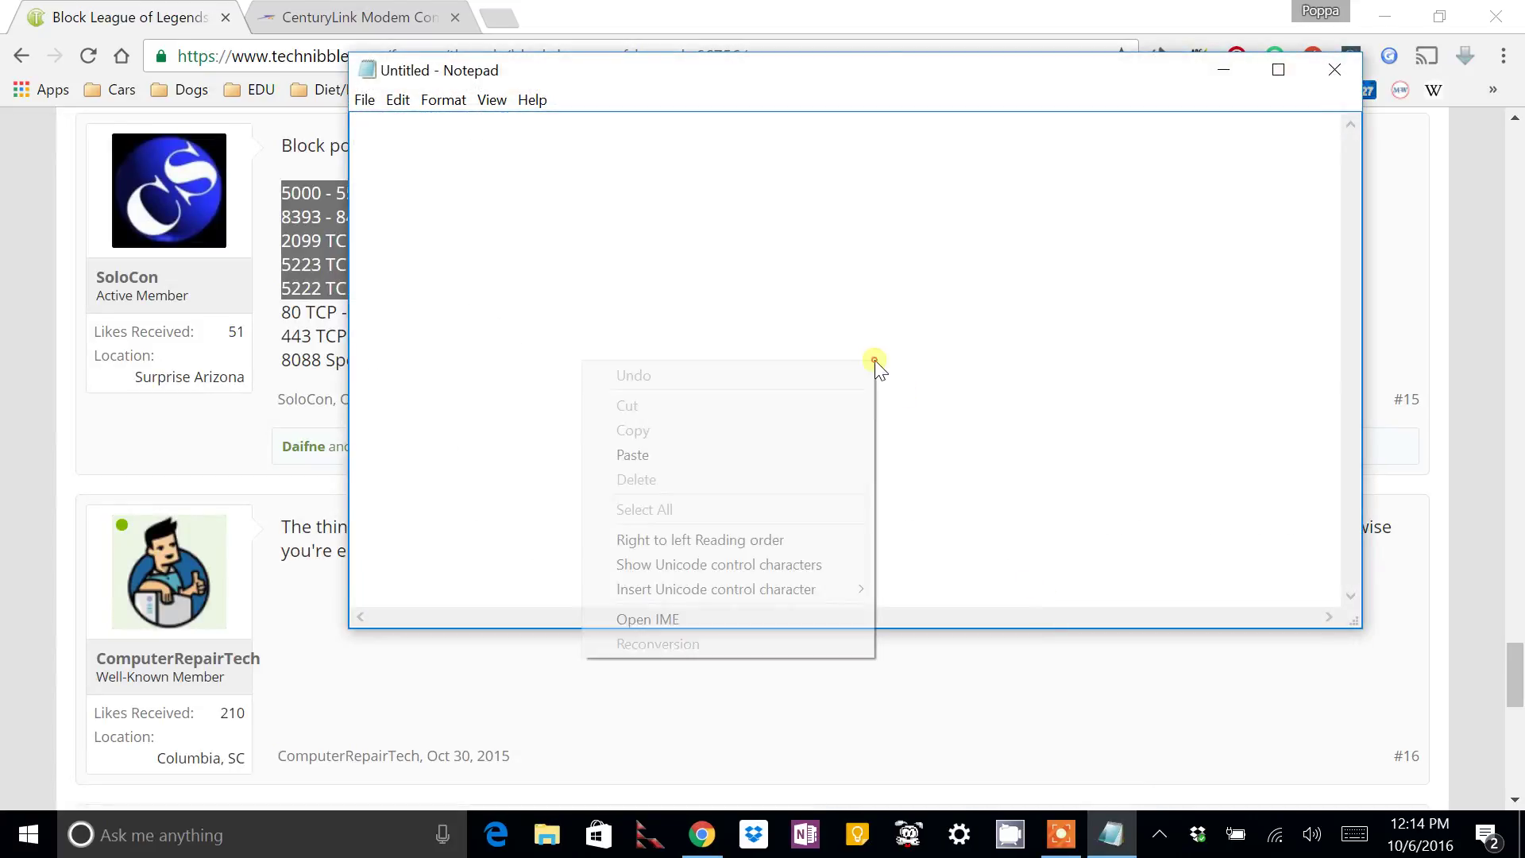
click(752, 455)
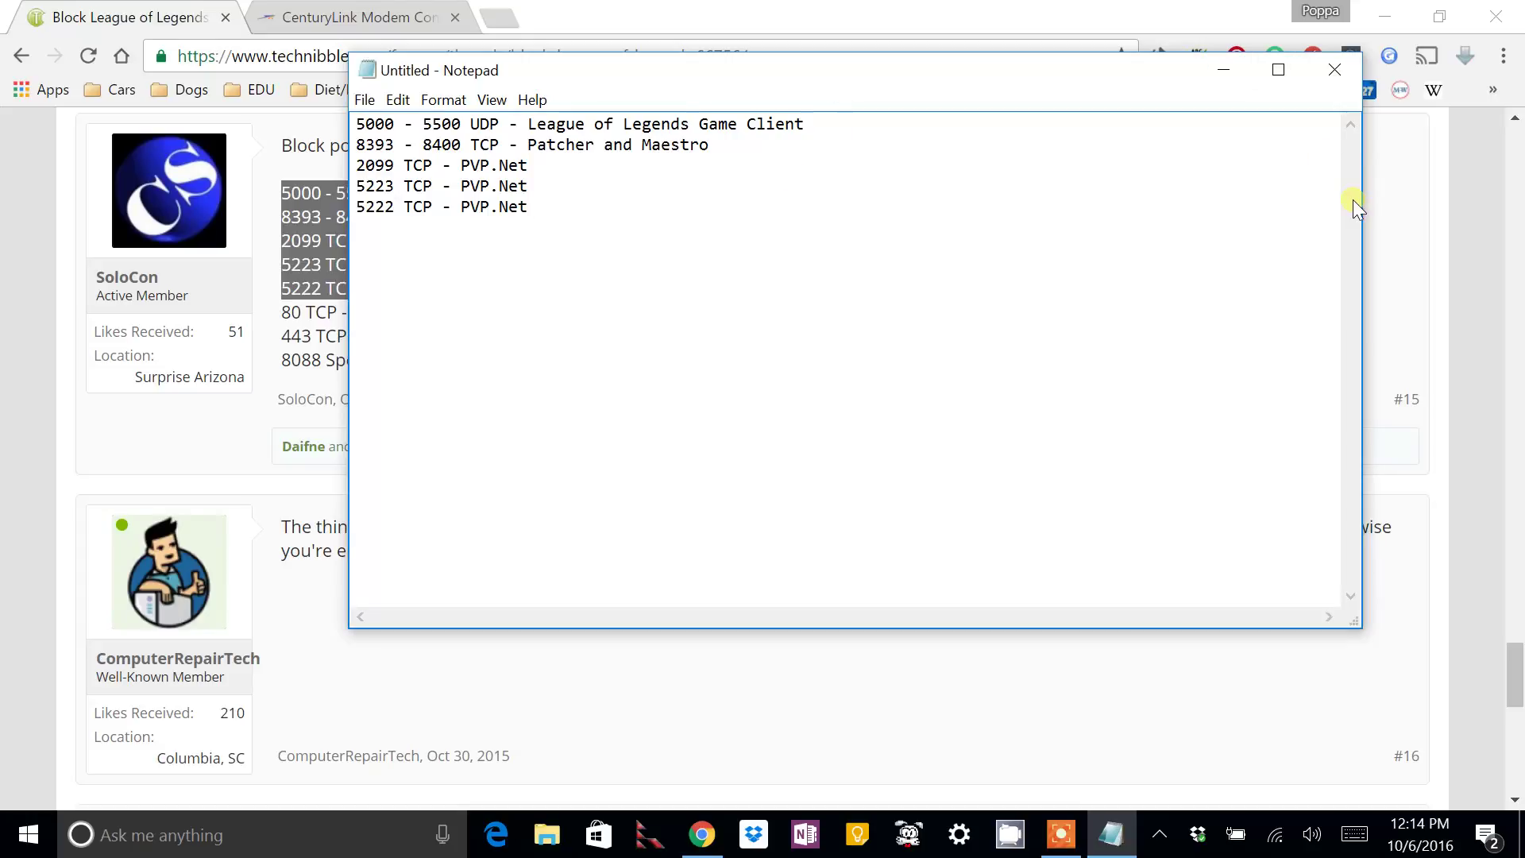
drag(1363, 198, 882, 282)
drag(651, 73, 1230, 270)
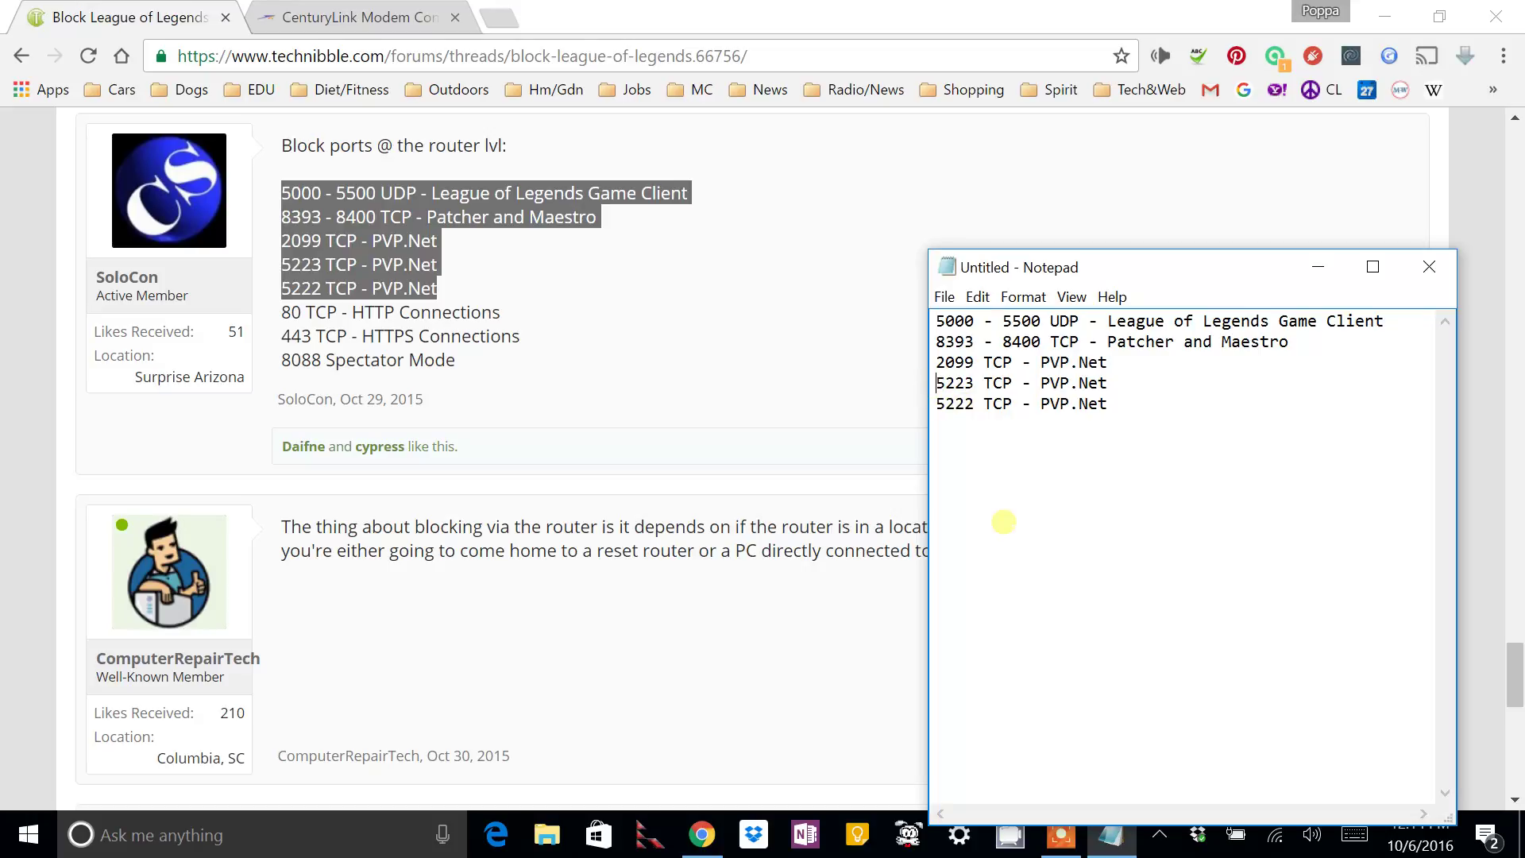
Change the 5223 line to 5222-5223 TCP and delete the redundant 5222 TCP line
text(5222-)
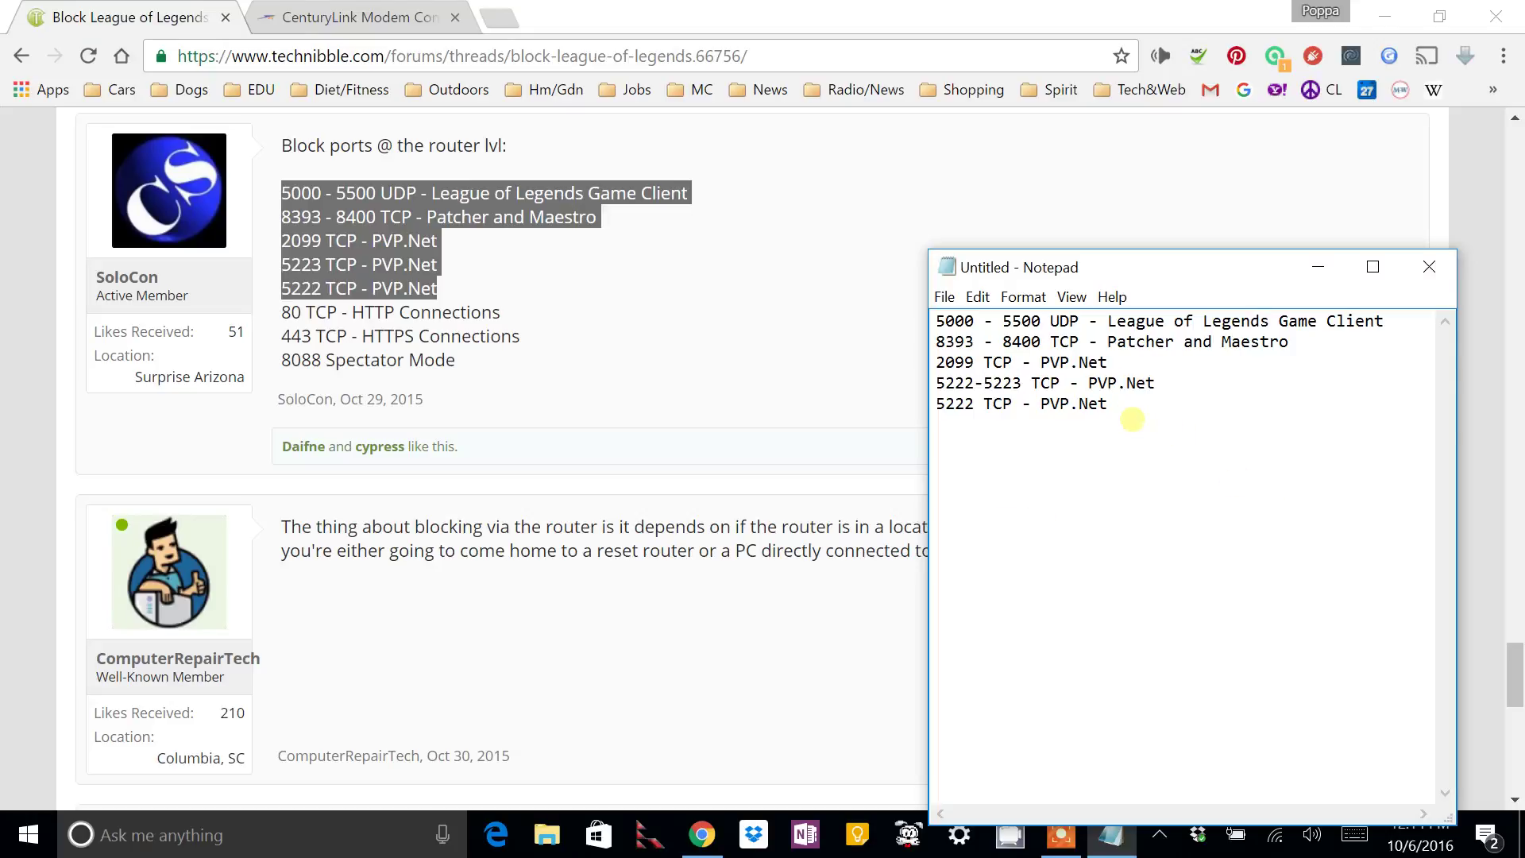
drag(1116, 405, 908, 412)
key(Delete)
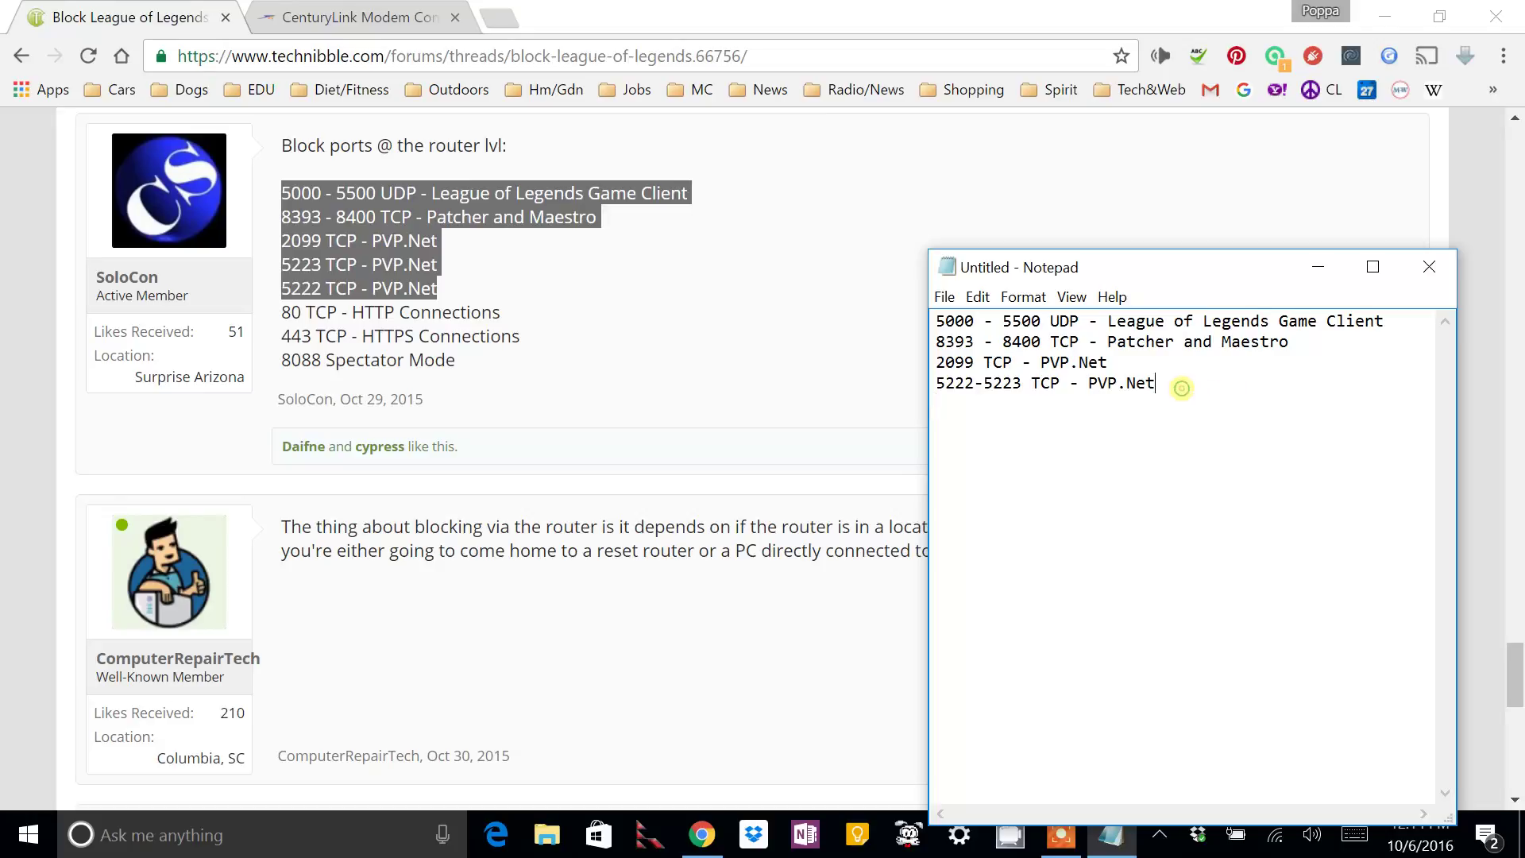
In the modem page, go to Advanced Setup and open Security > IPv4 Firewall
click(388, 24)
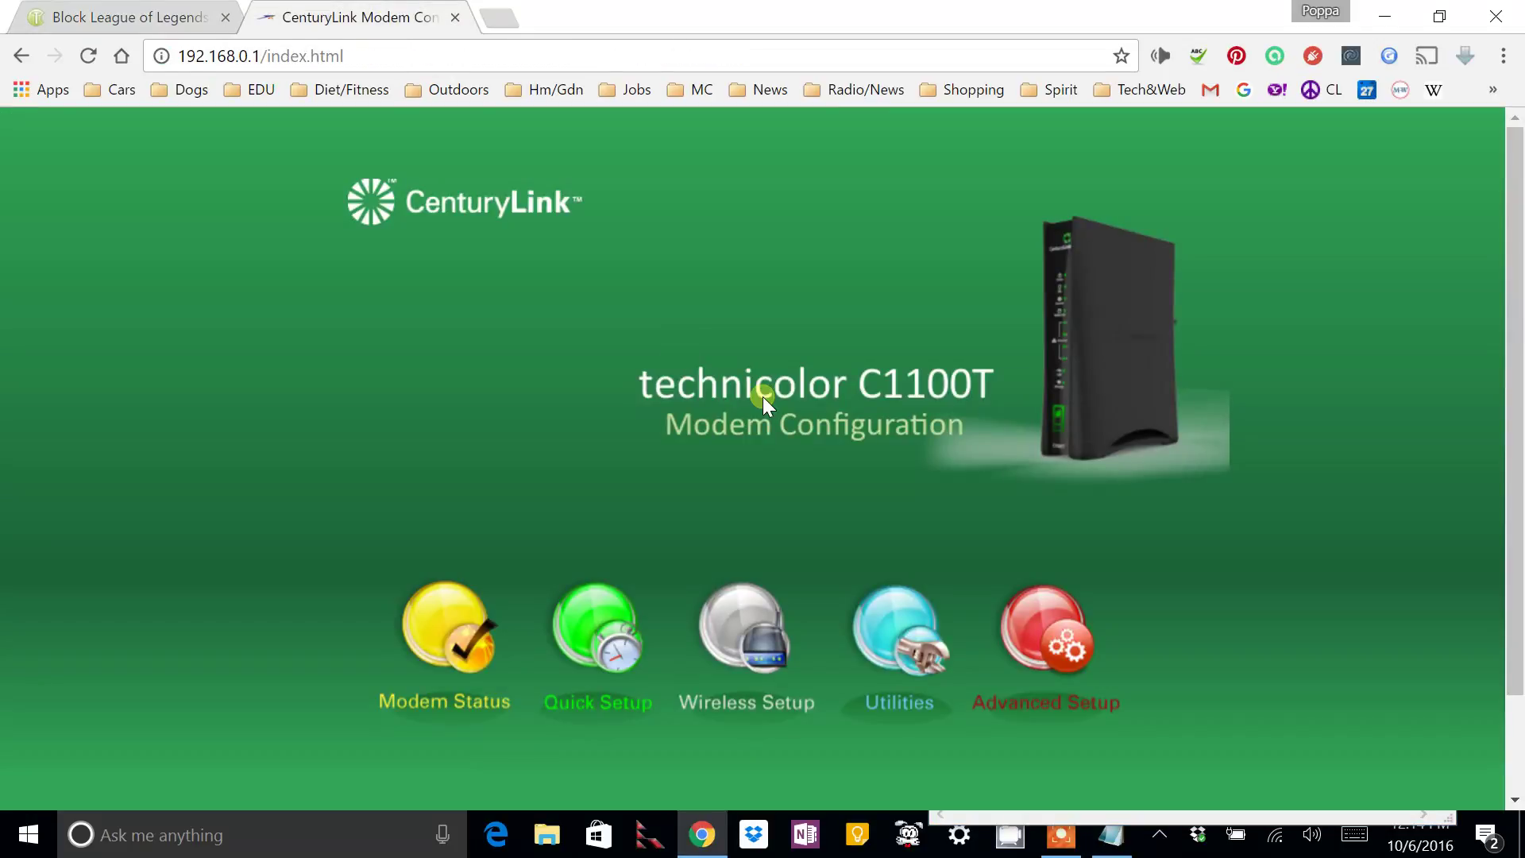
click(1046, 640)
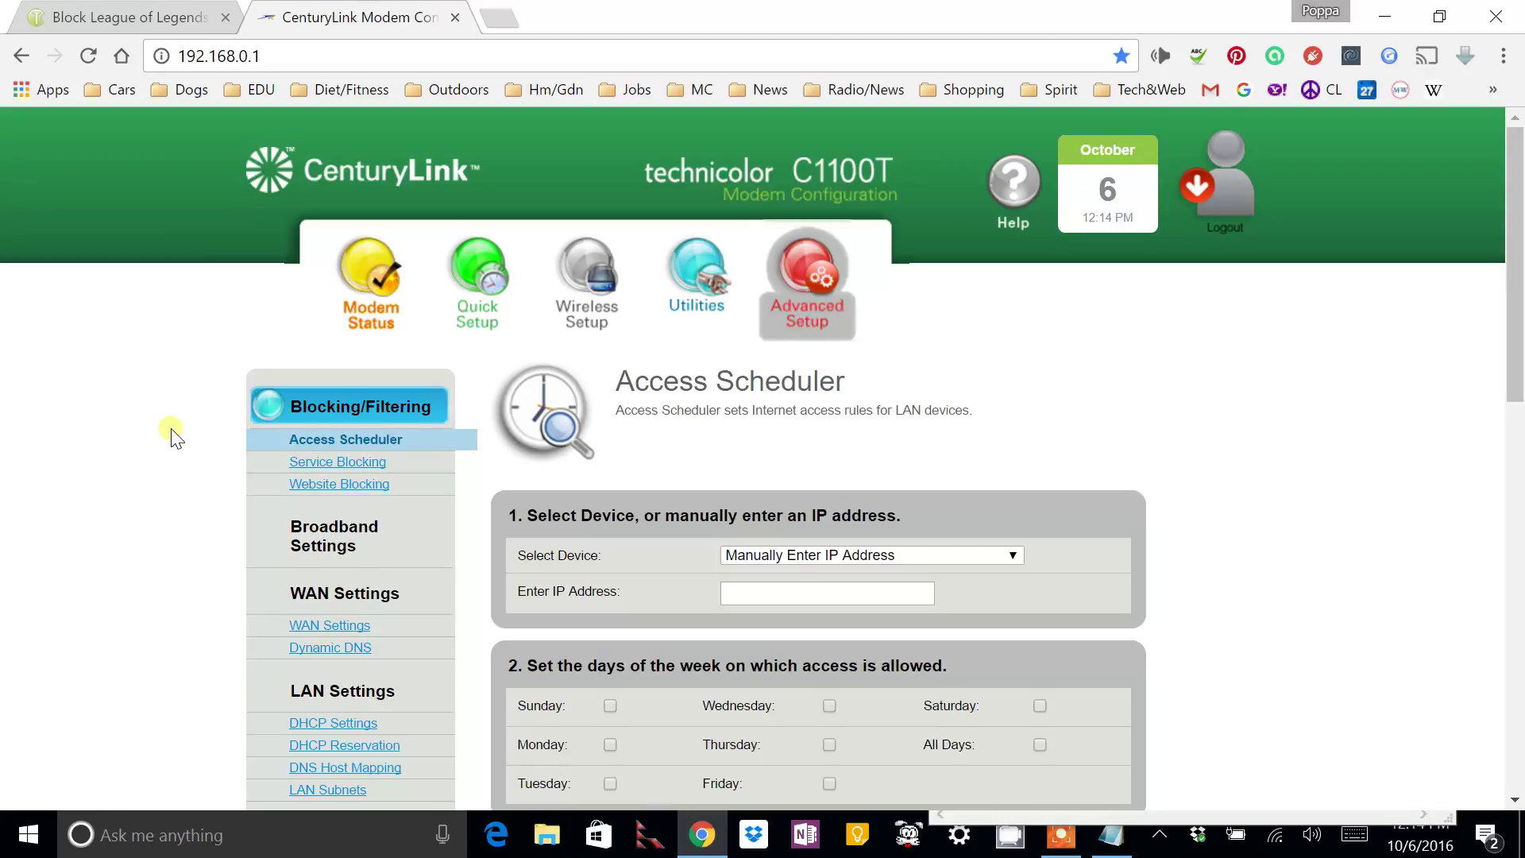
scroll(172, 435, down, 5)
scroll(172, 436, down, 4)
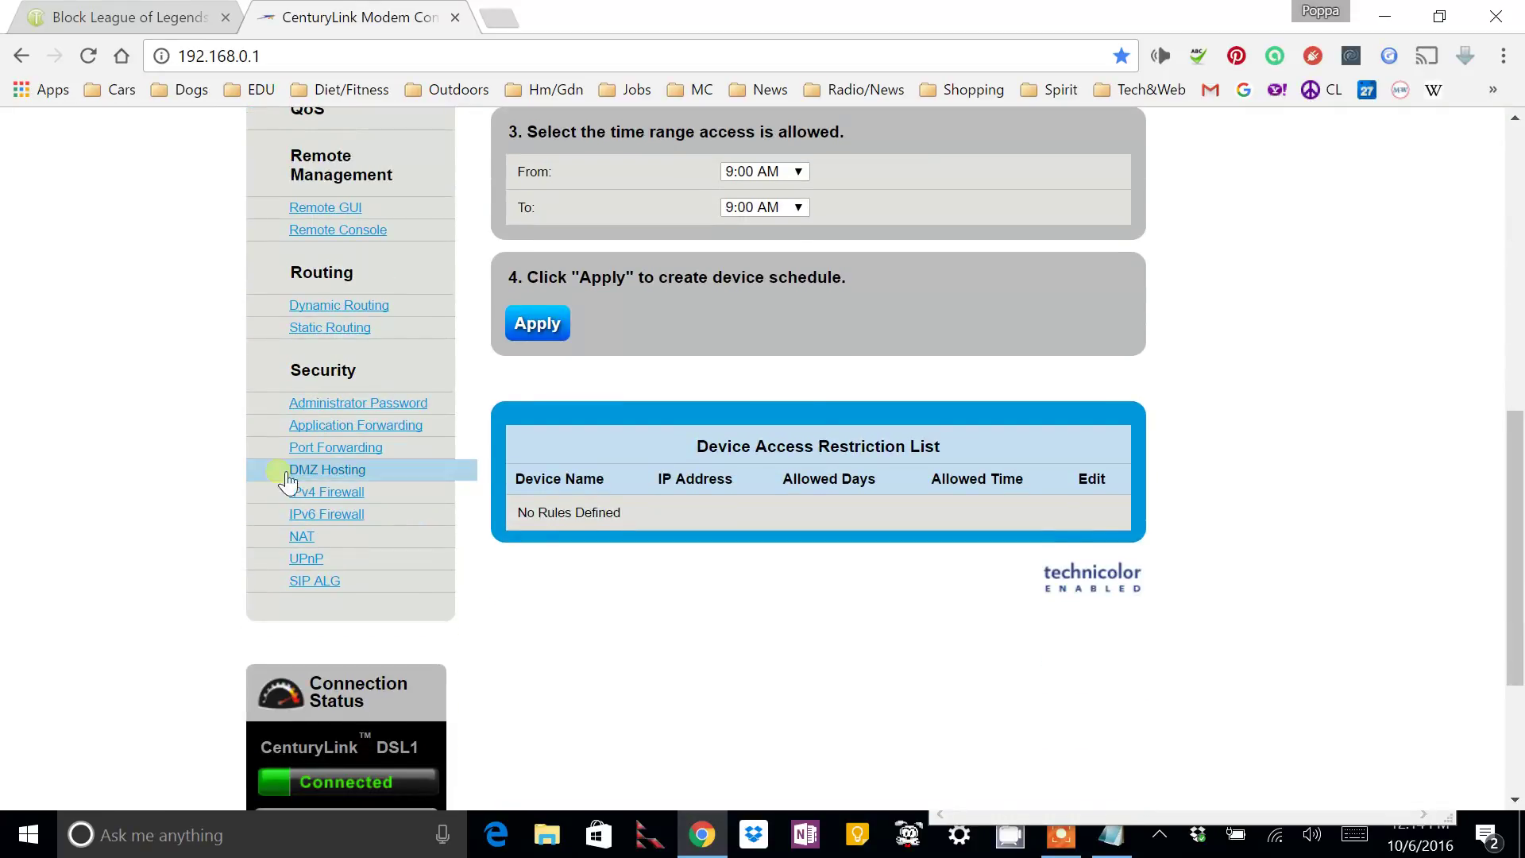
click(382, 495)
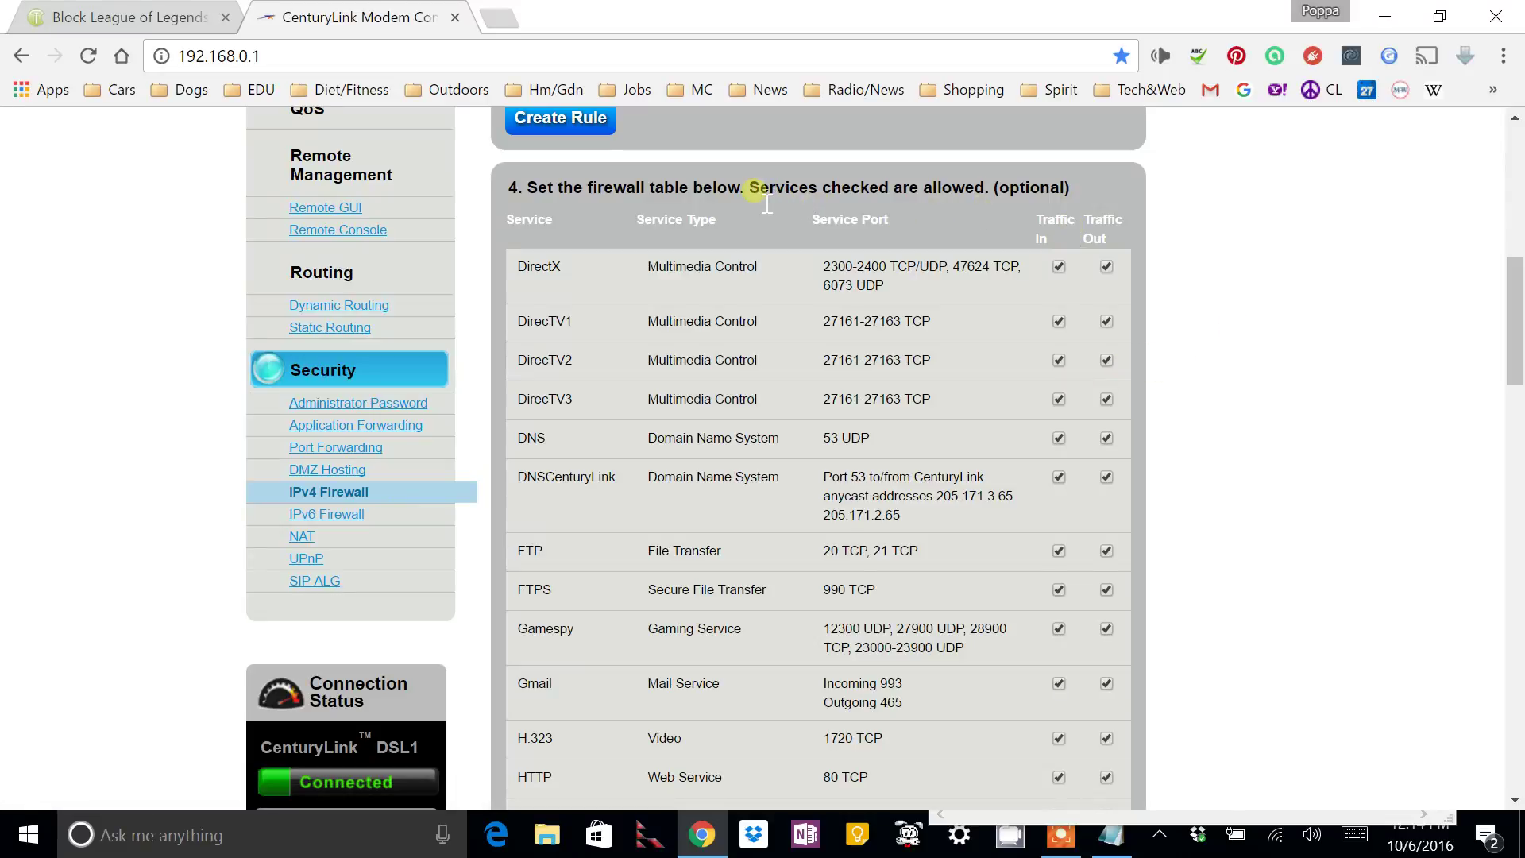
drag(752, 191, 1087, 182)
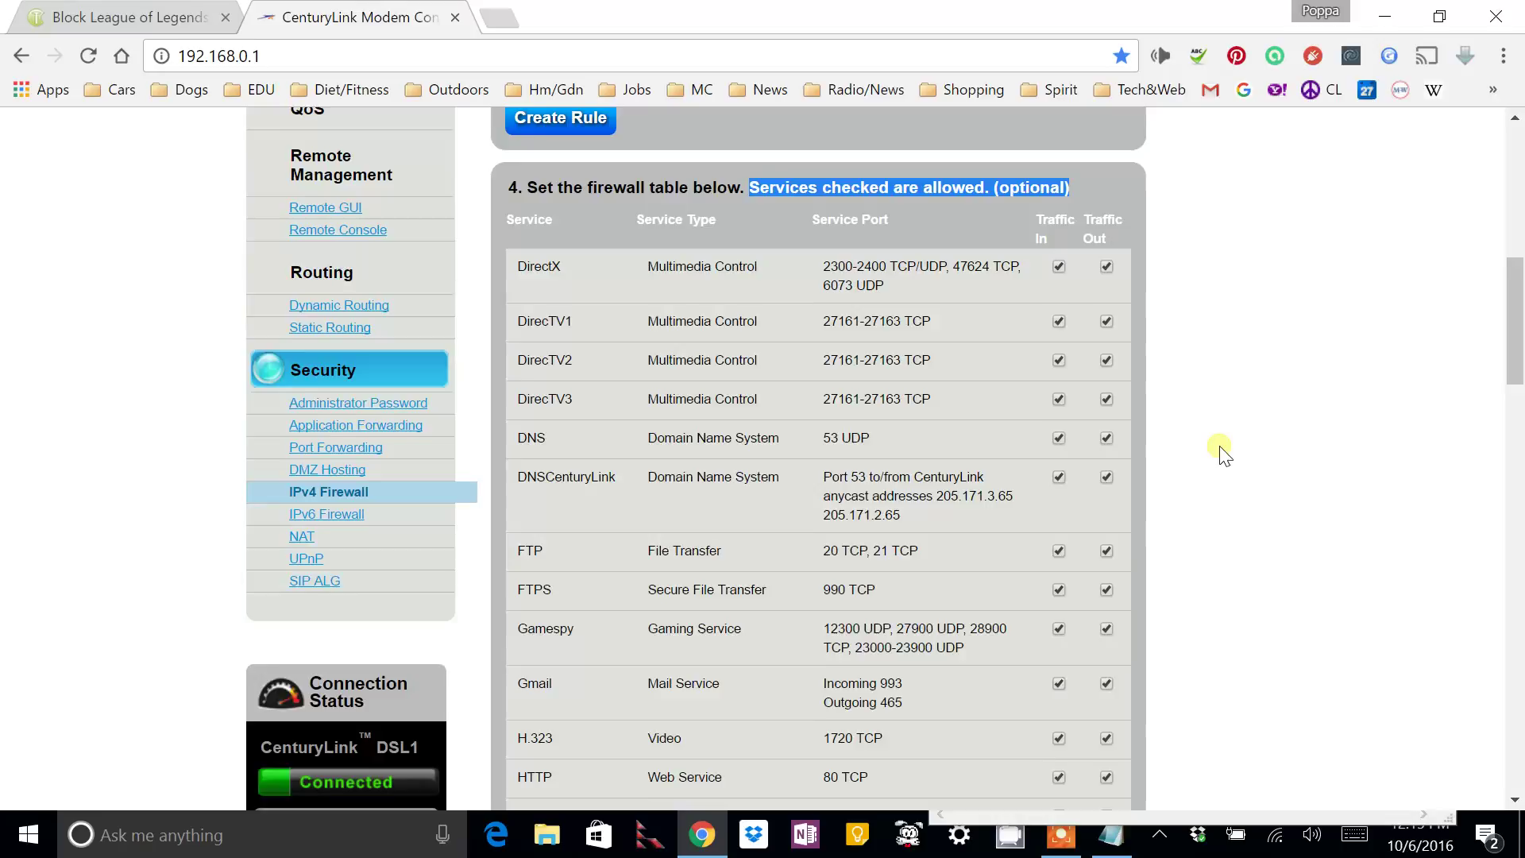
scroll(1221, 453, up, 3)
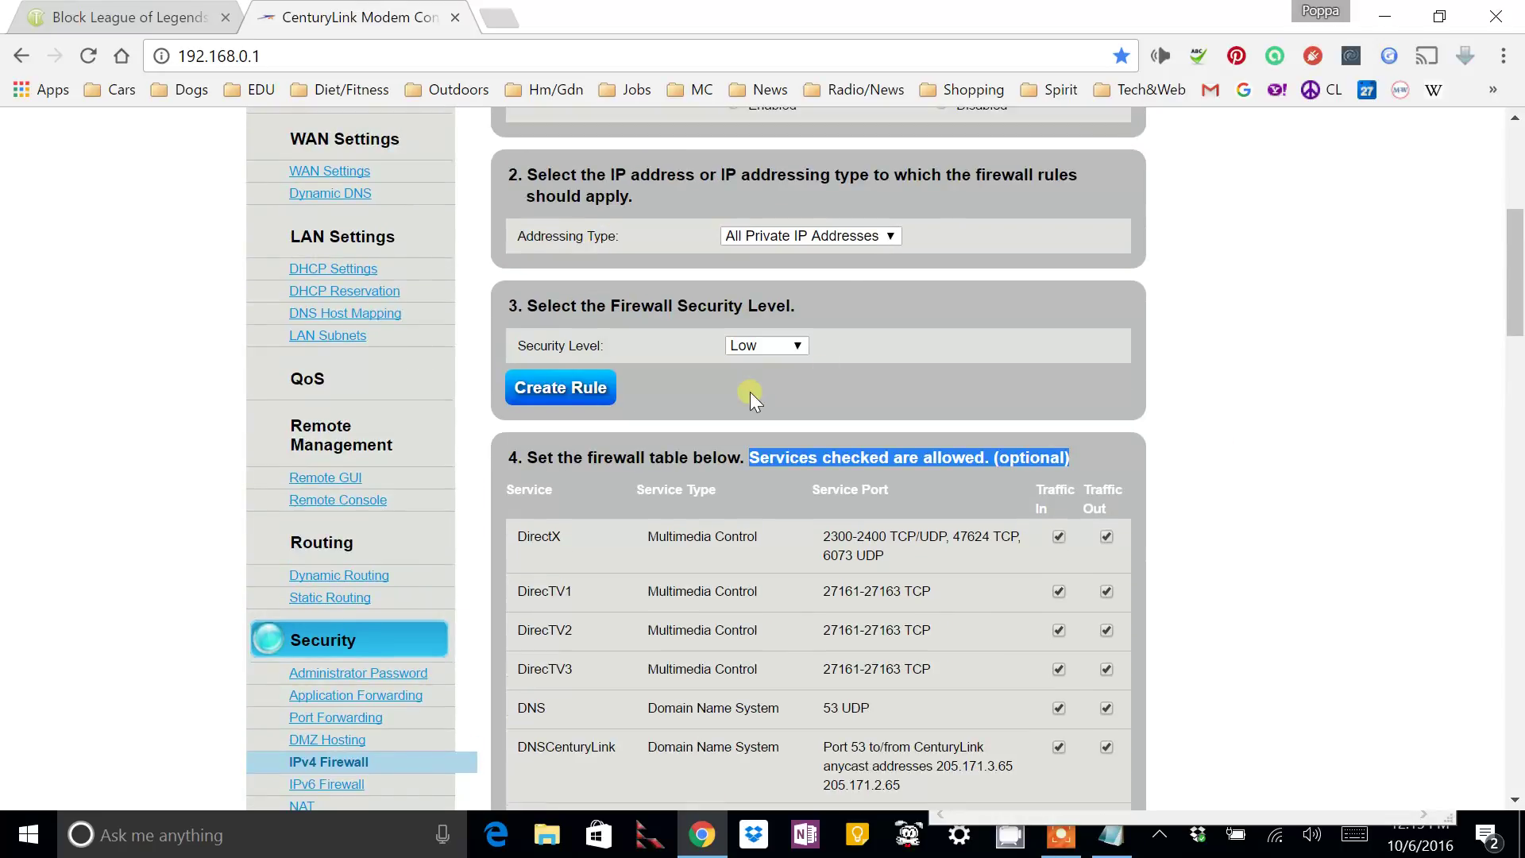
Start a new custom firewall service rule and bring the Notepad port list alongside it
click(746, 393)
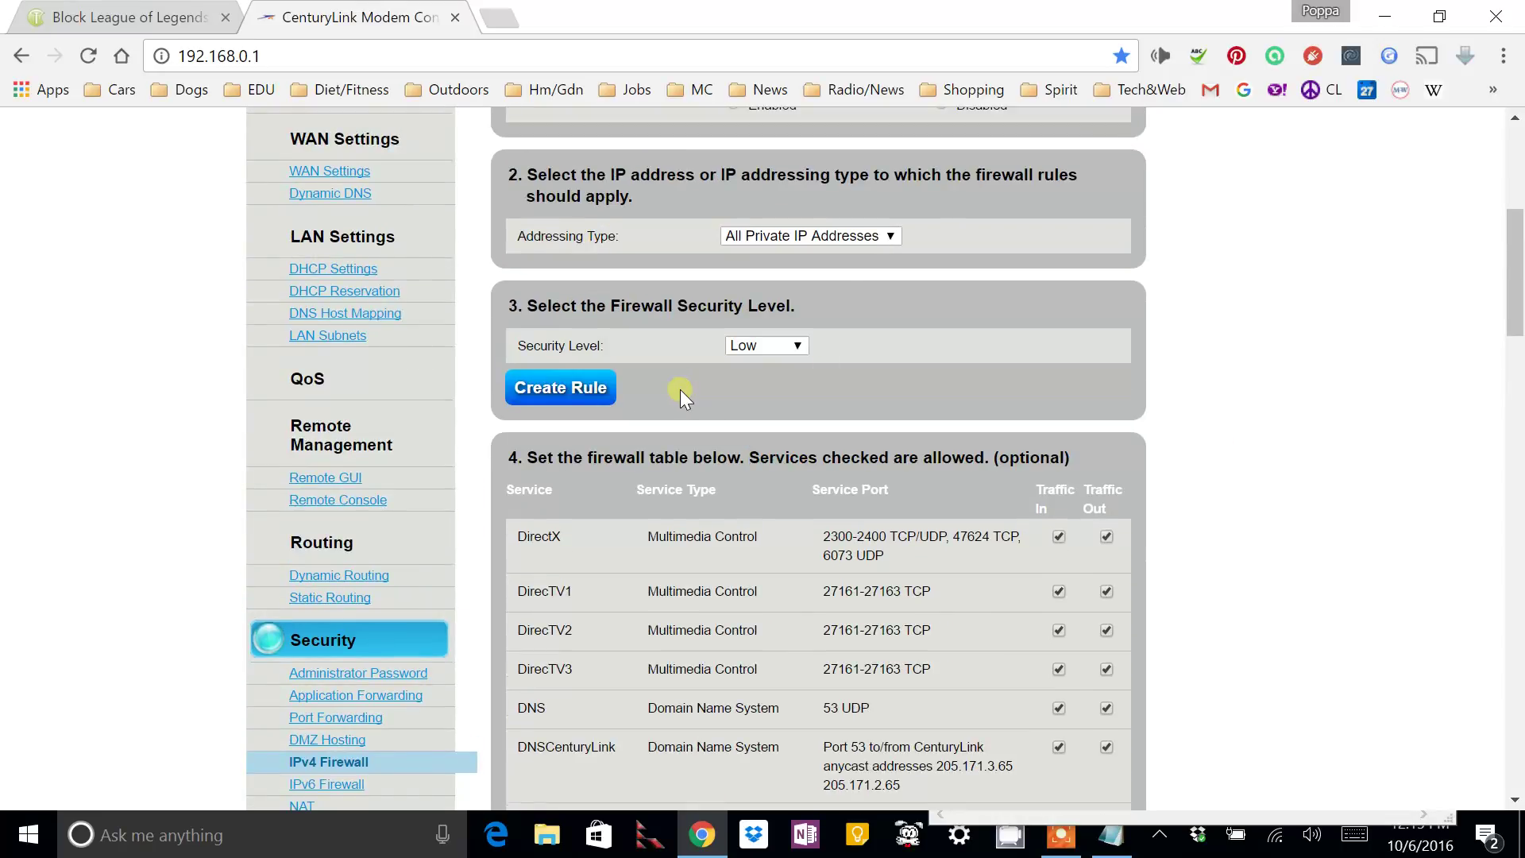
click(562, 388)
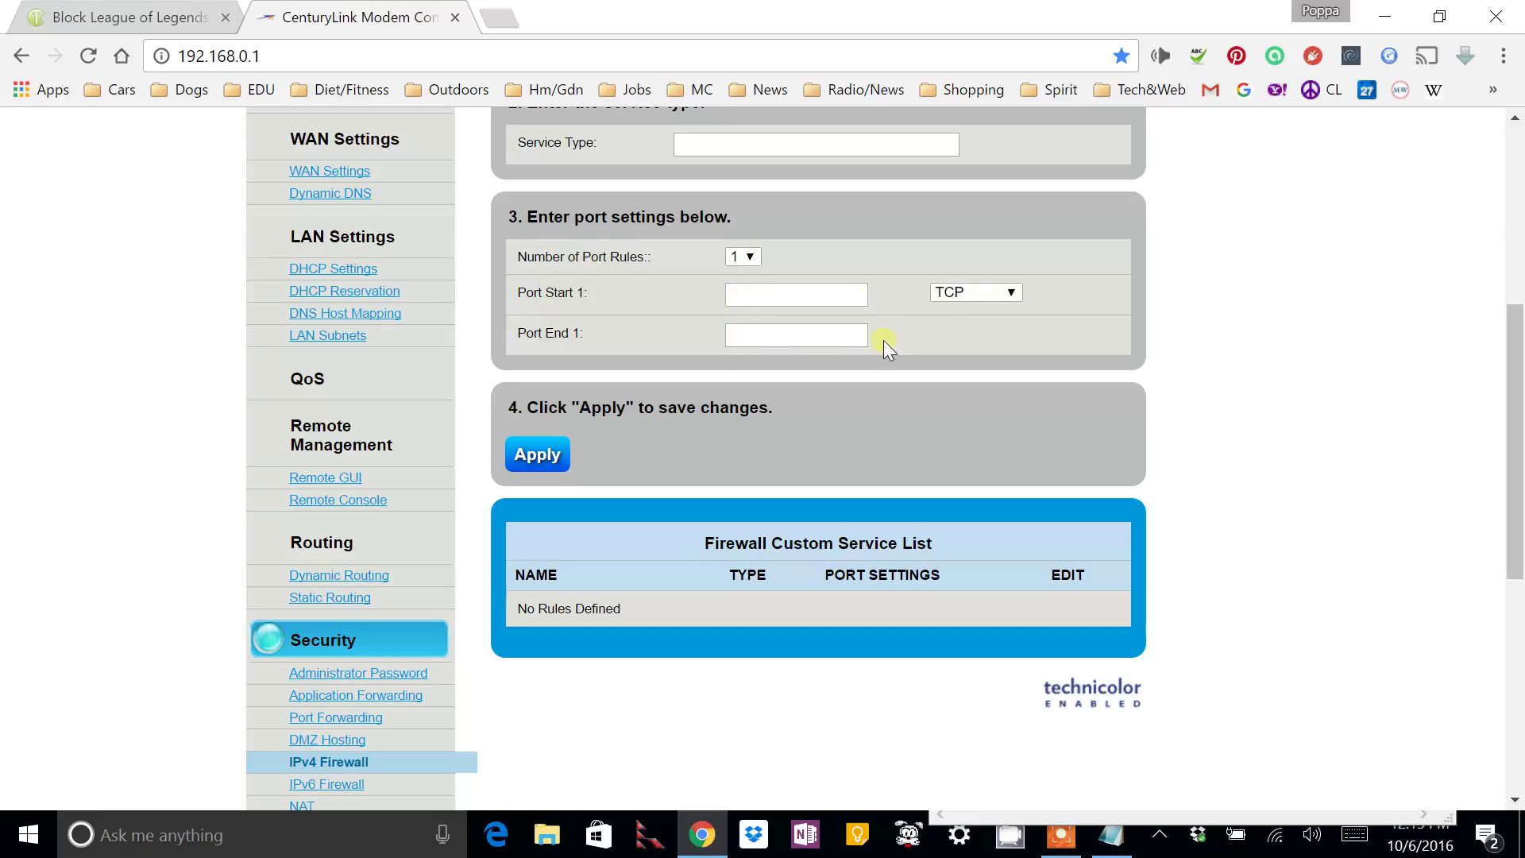
key(alt+Tab)
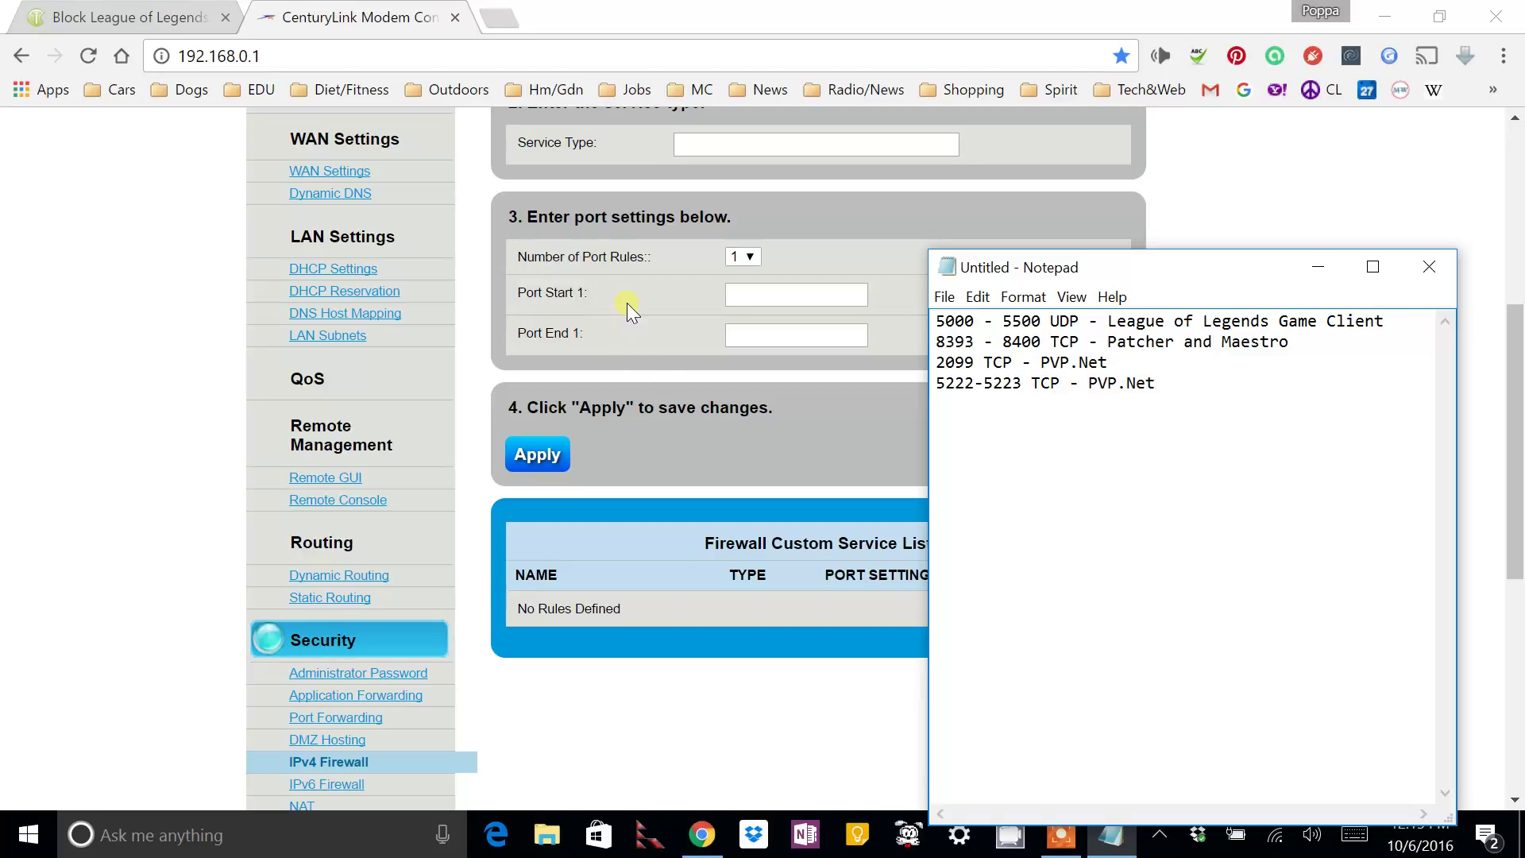
Set up four port rule rows and make the first rule UDP
click(627, 308)
click(753, 254)
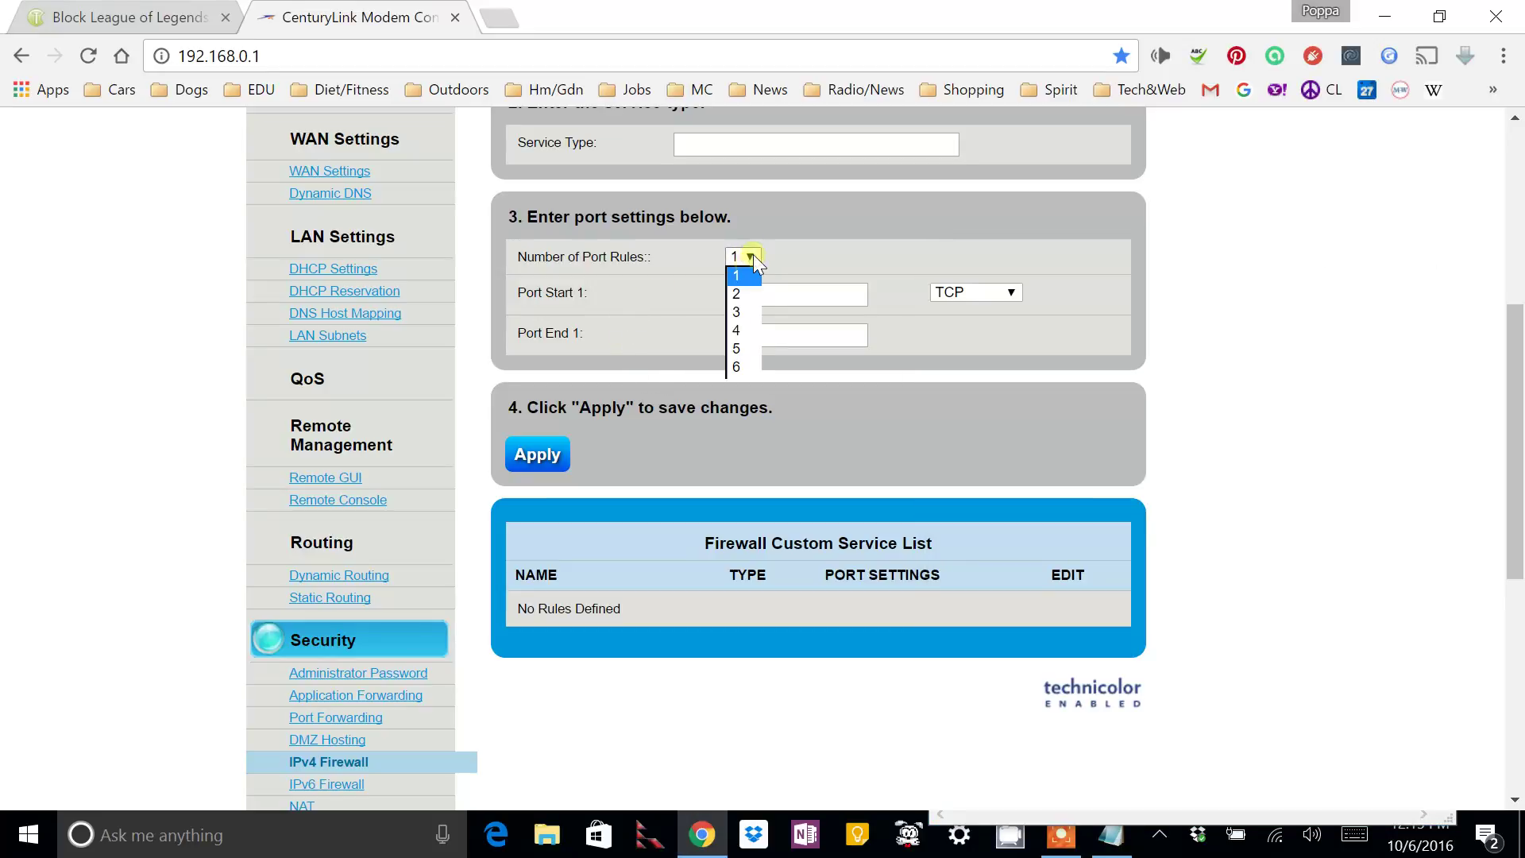
click(736, 330)
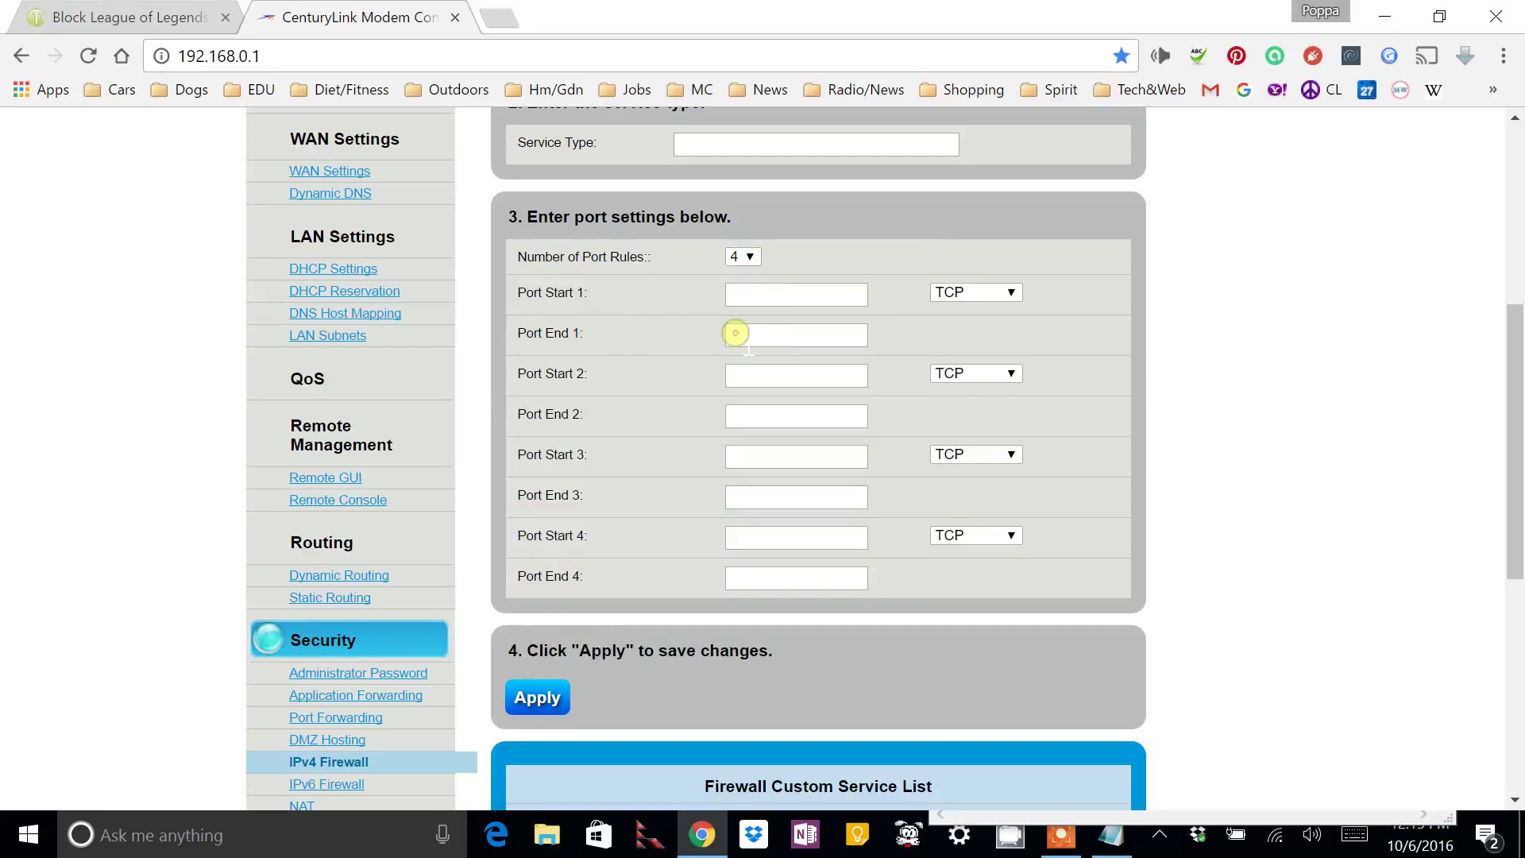
click(1000, 296)
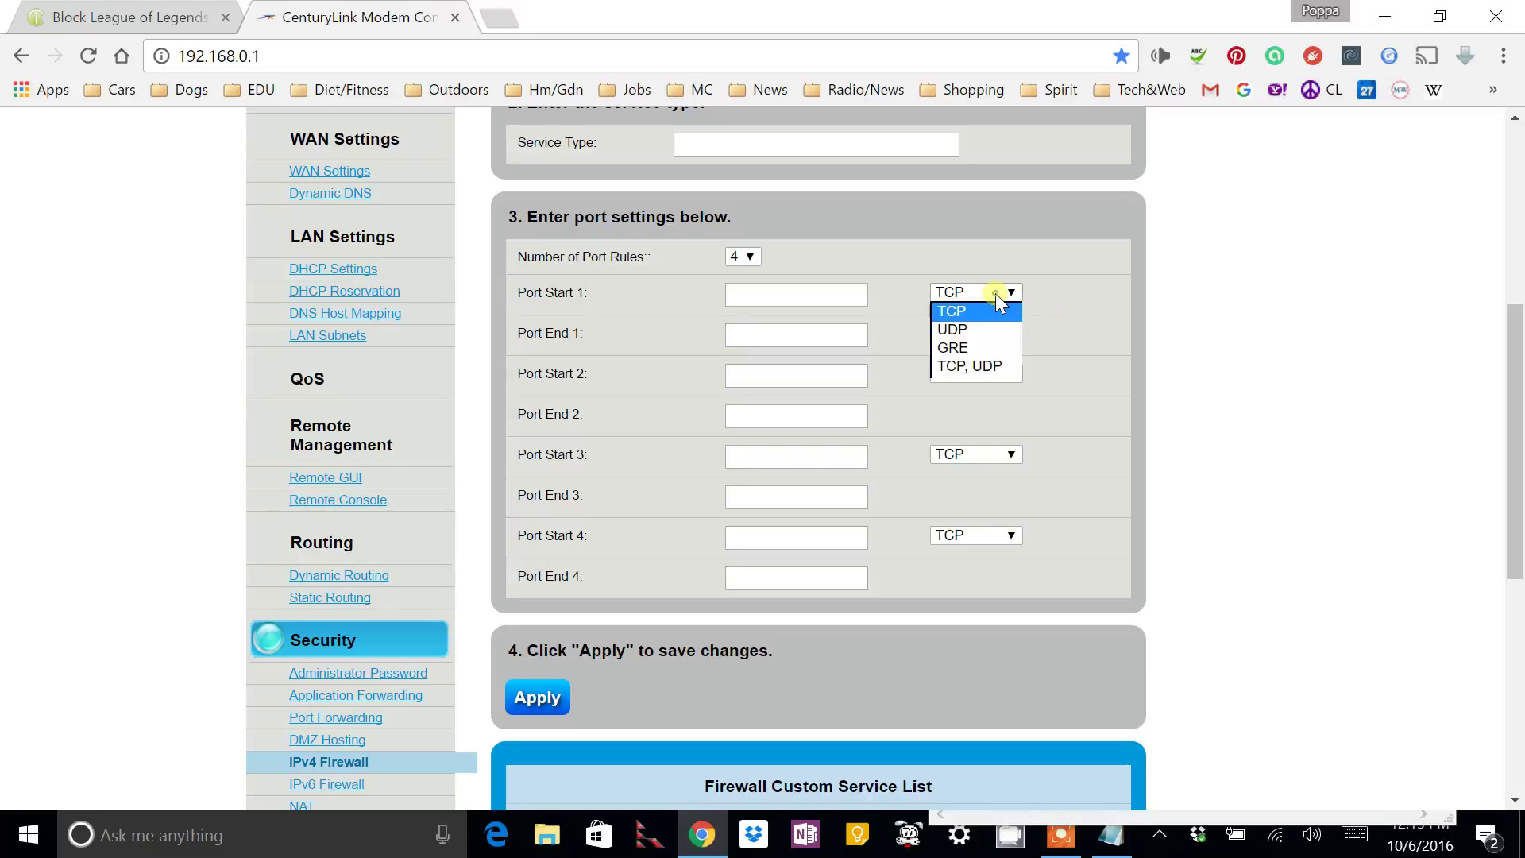
click(970, 327)
Enter 5000 to 5500 as the first rule's port range
key(alt+Tab)
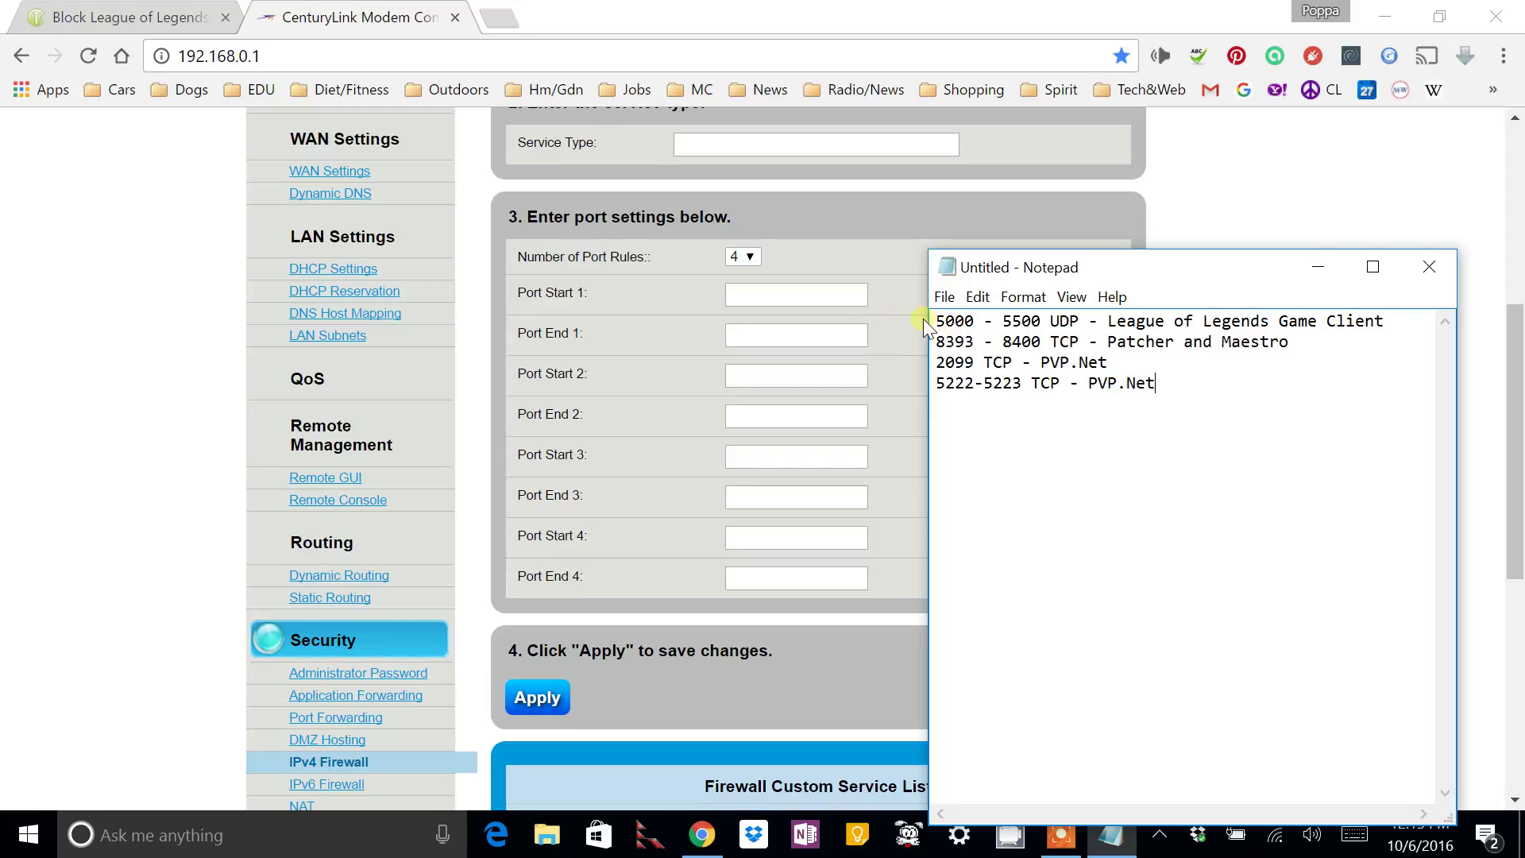
drag(1081, 324, 1031, 383)
click(664, 292)
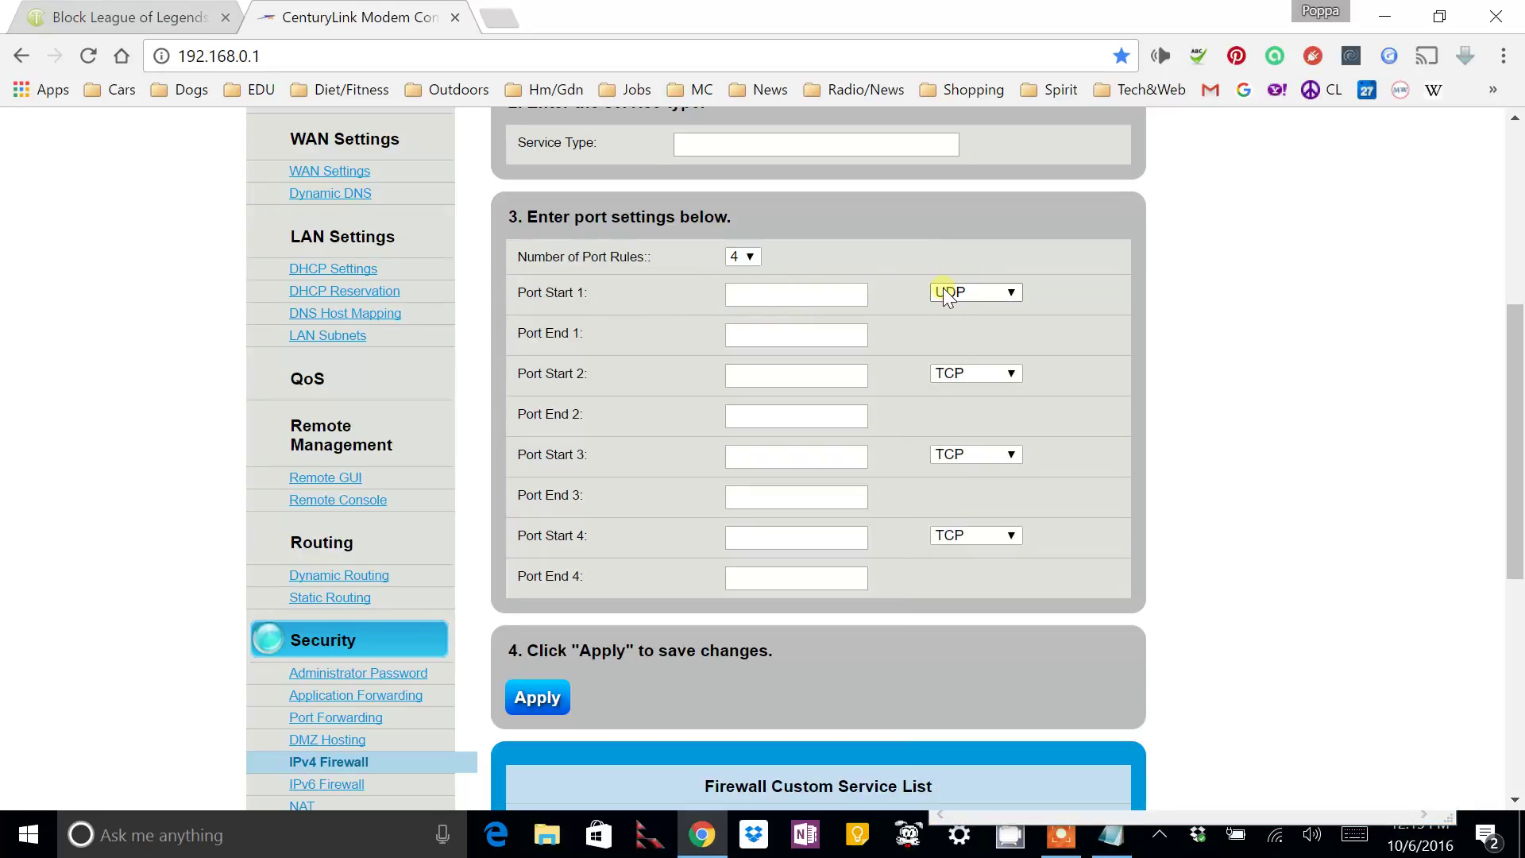
click(810, 286)
text(5000)
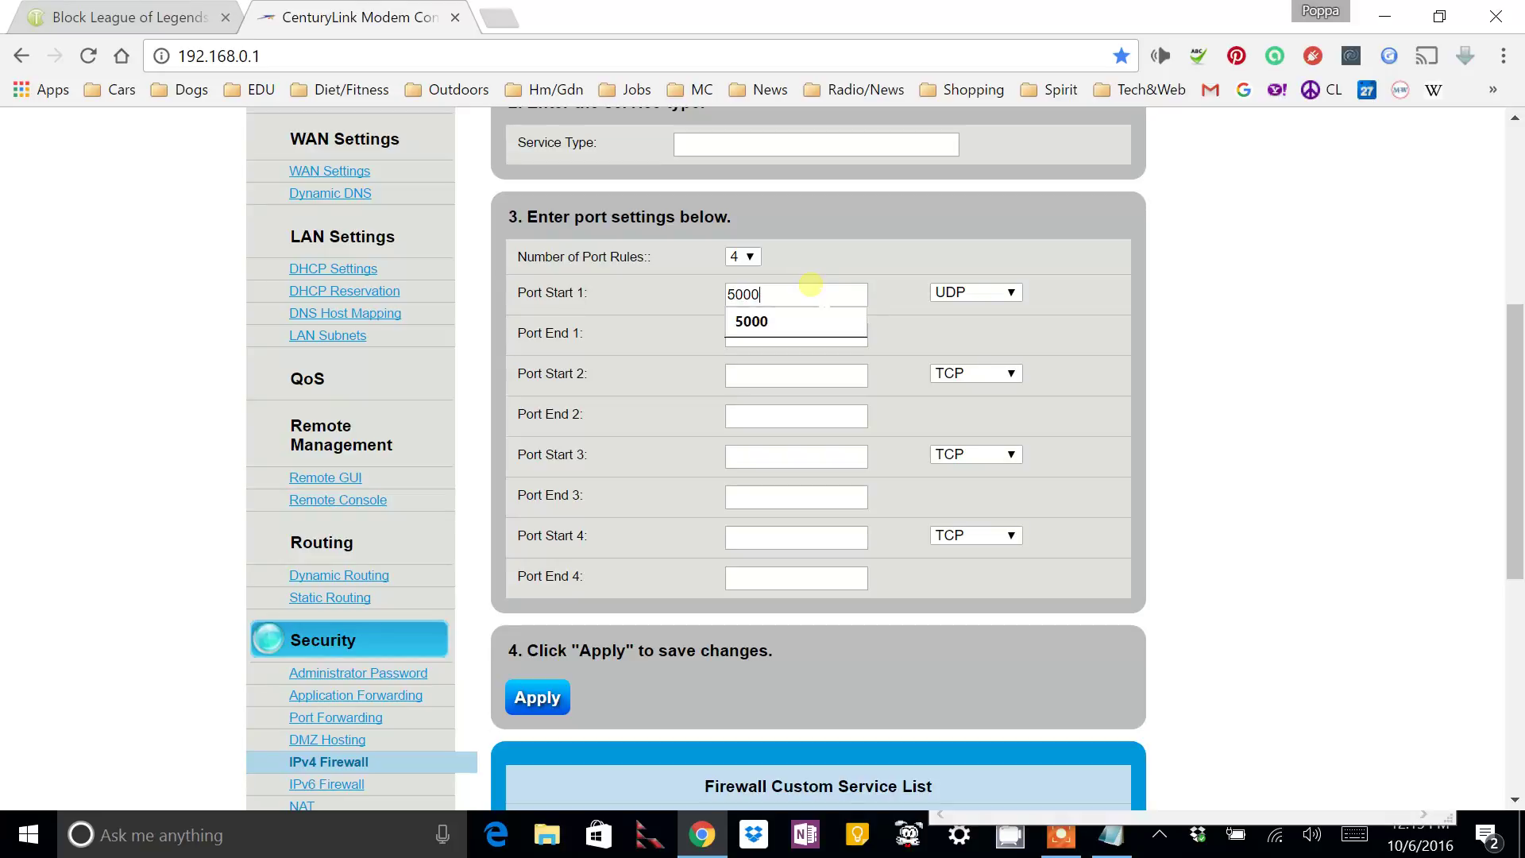
key(Down)
key(Return)
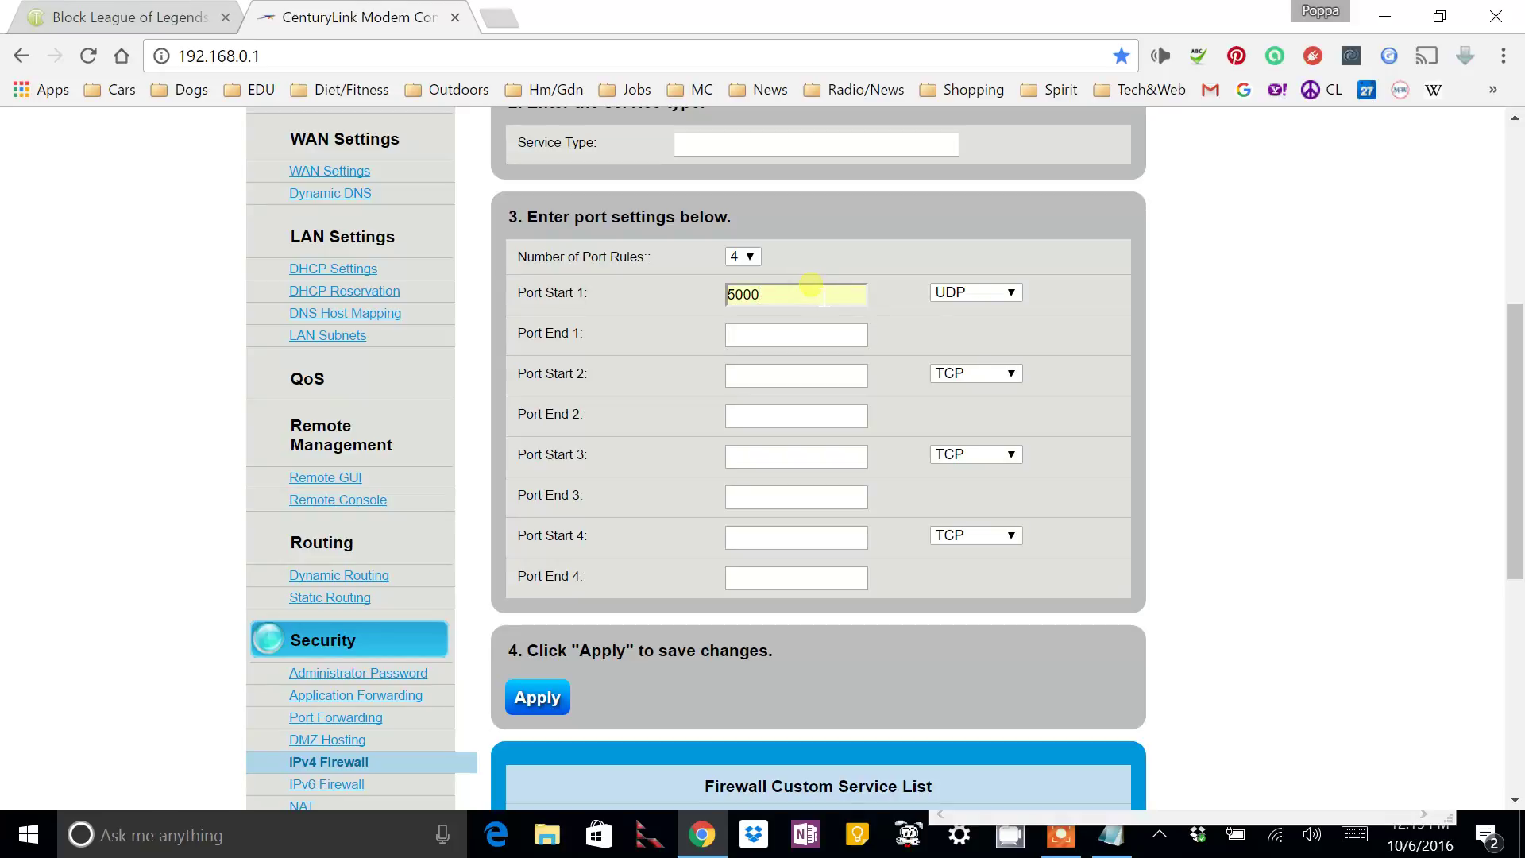
key(Down)
key(Down)
key(Tab)
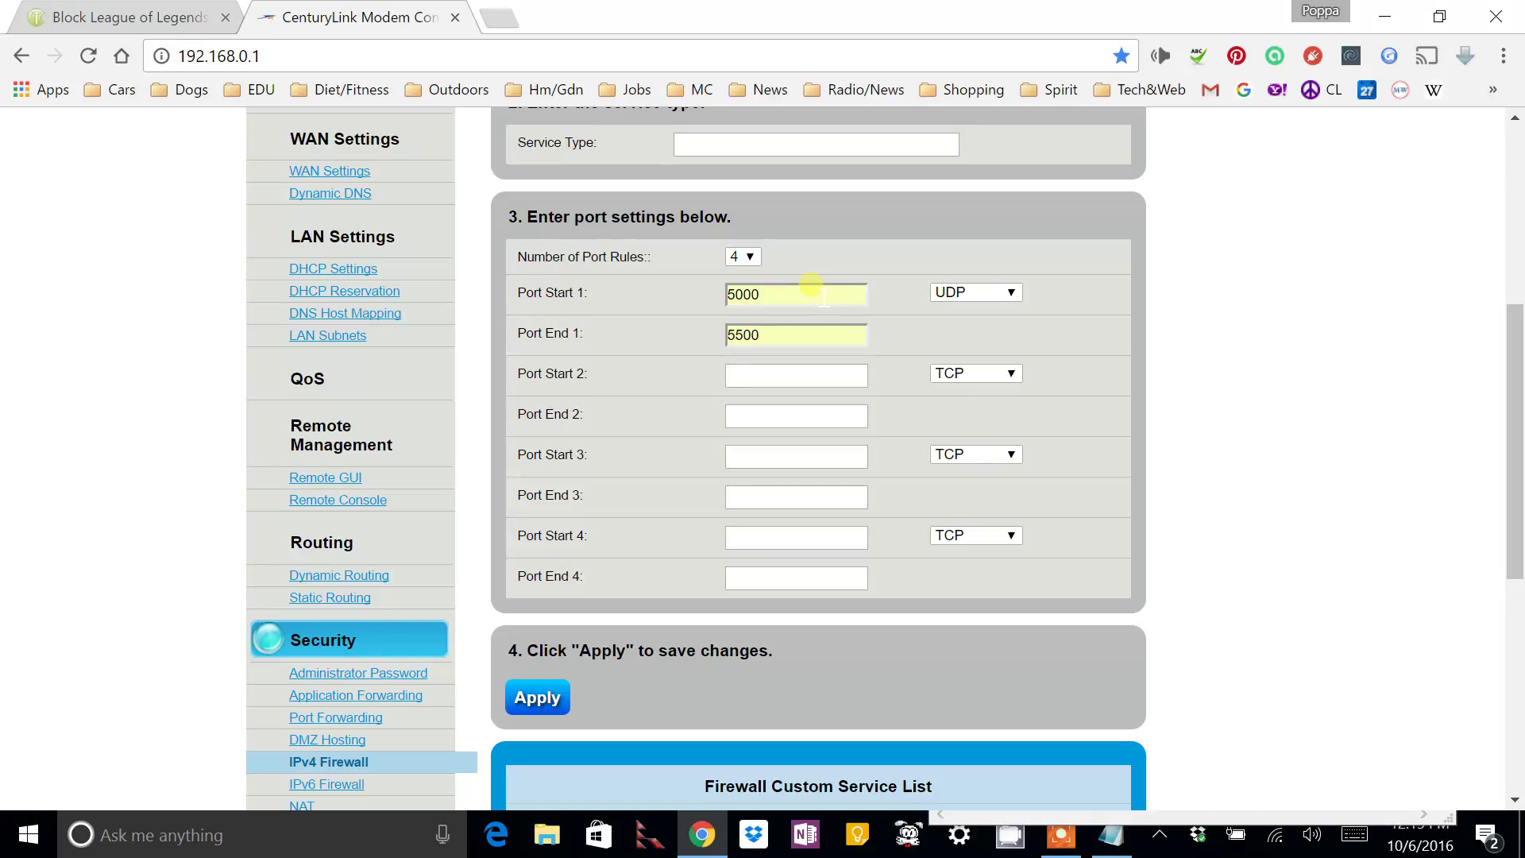
Fill the second rule's ports as 8393 to 8400
key(alt+Tab)
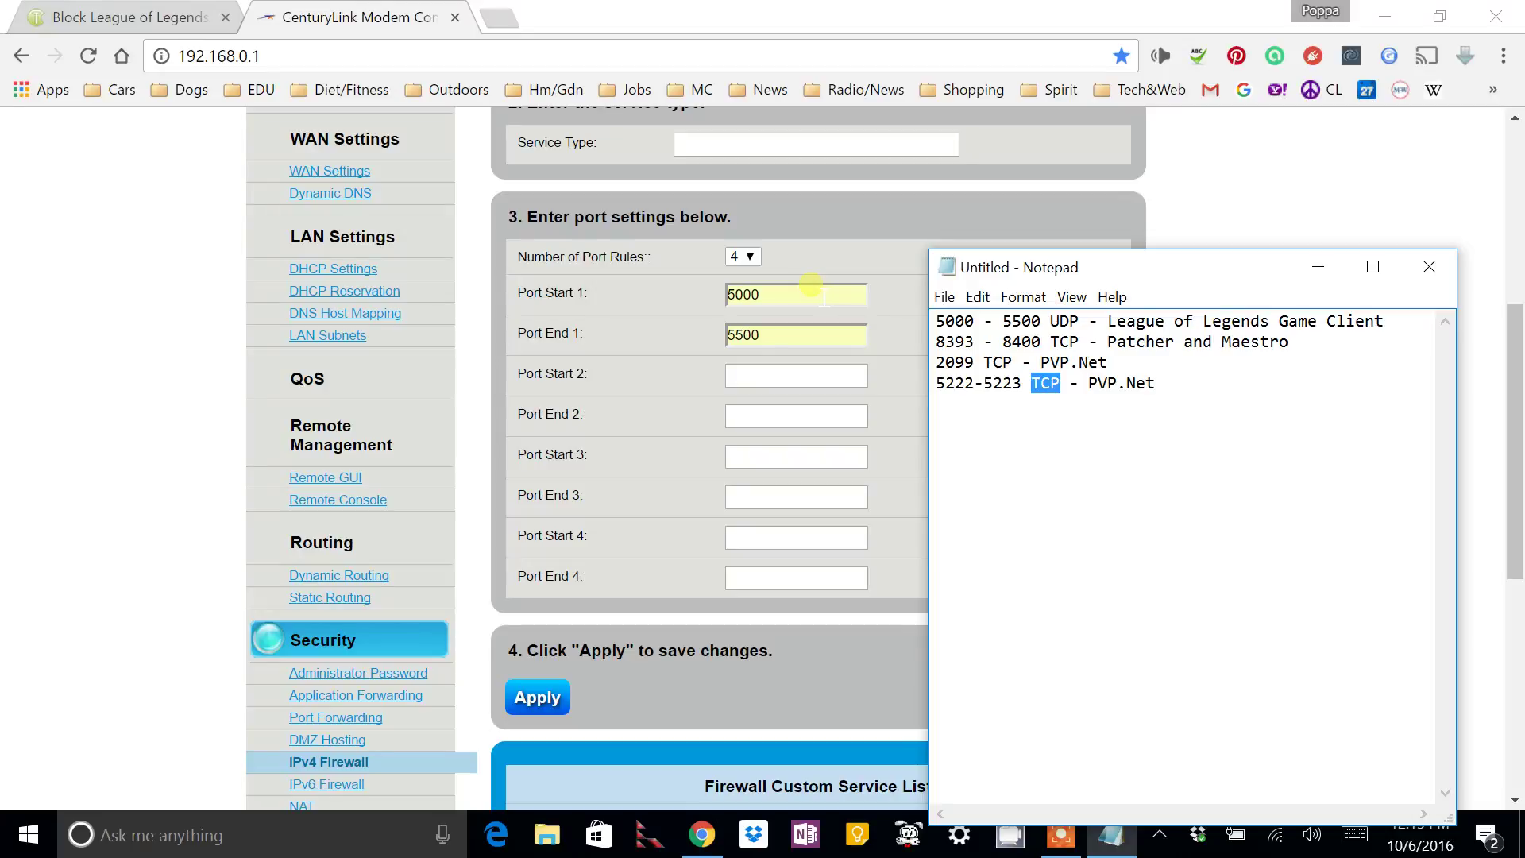
key(alt+Tab)
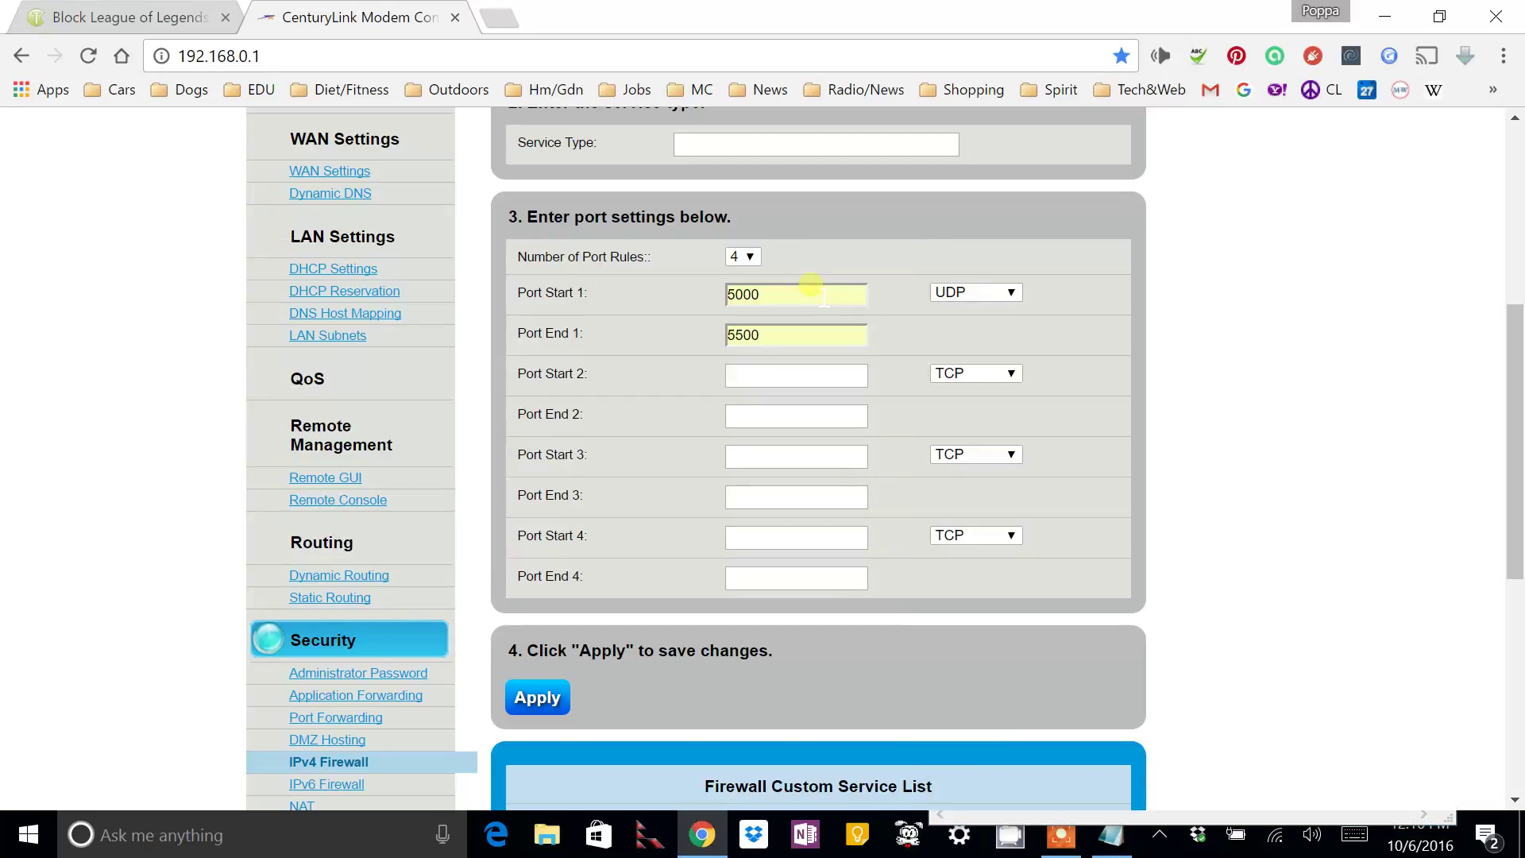
key(Down)
key(Down)
key(alt+Tab)
key(alt+Tab)
key(Down)
key(Down)
key(Return)
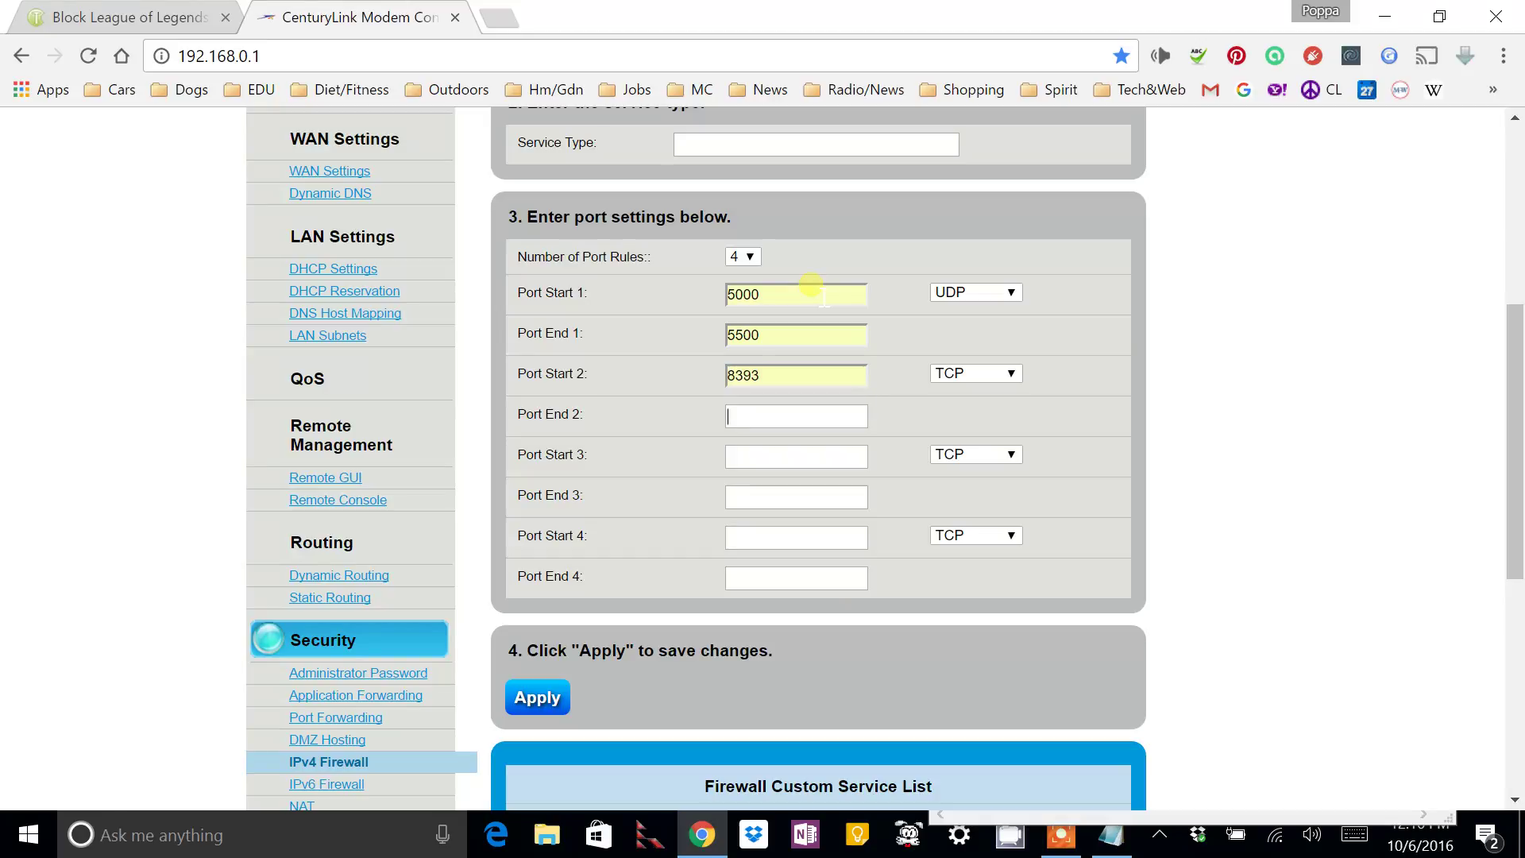
key(Down)
key(Down)
key(Return)
Fill the third rule's ports as 2099 to 2099
key(alt+Tab)
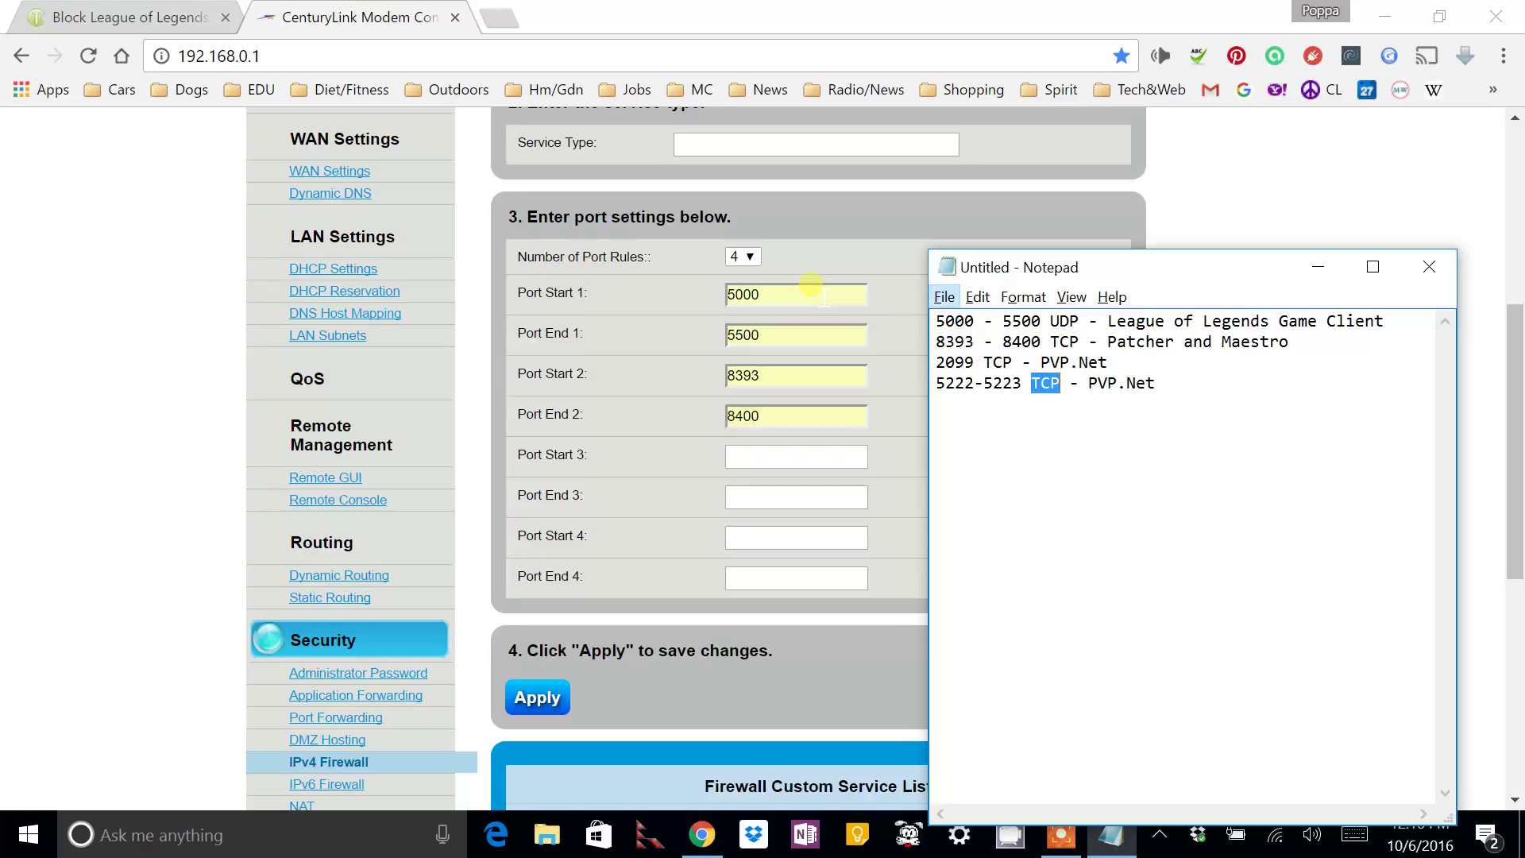
key(alt+Tab)
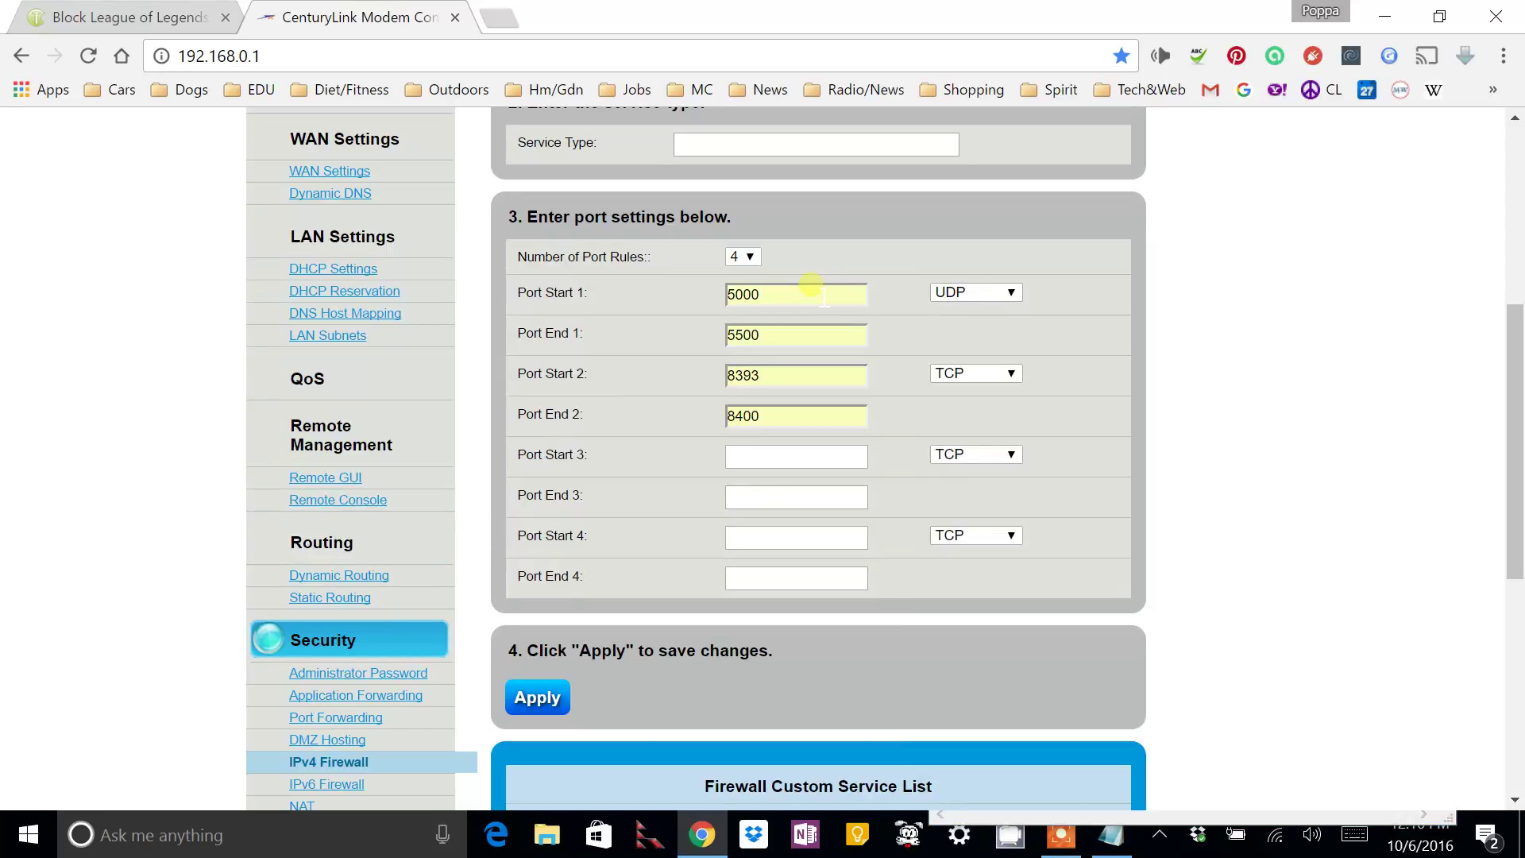
key(Down)
key(Down)
key(Return)
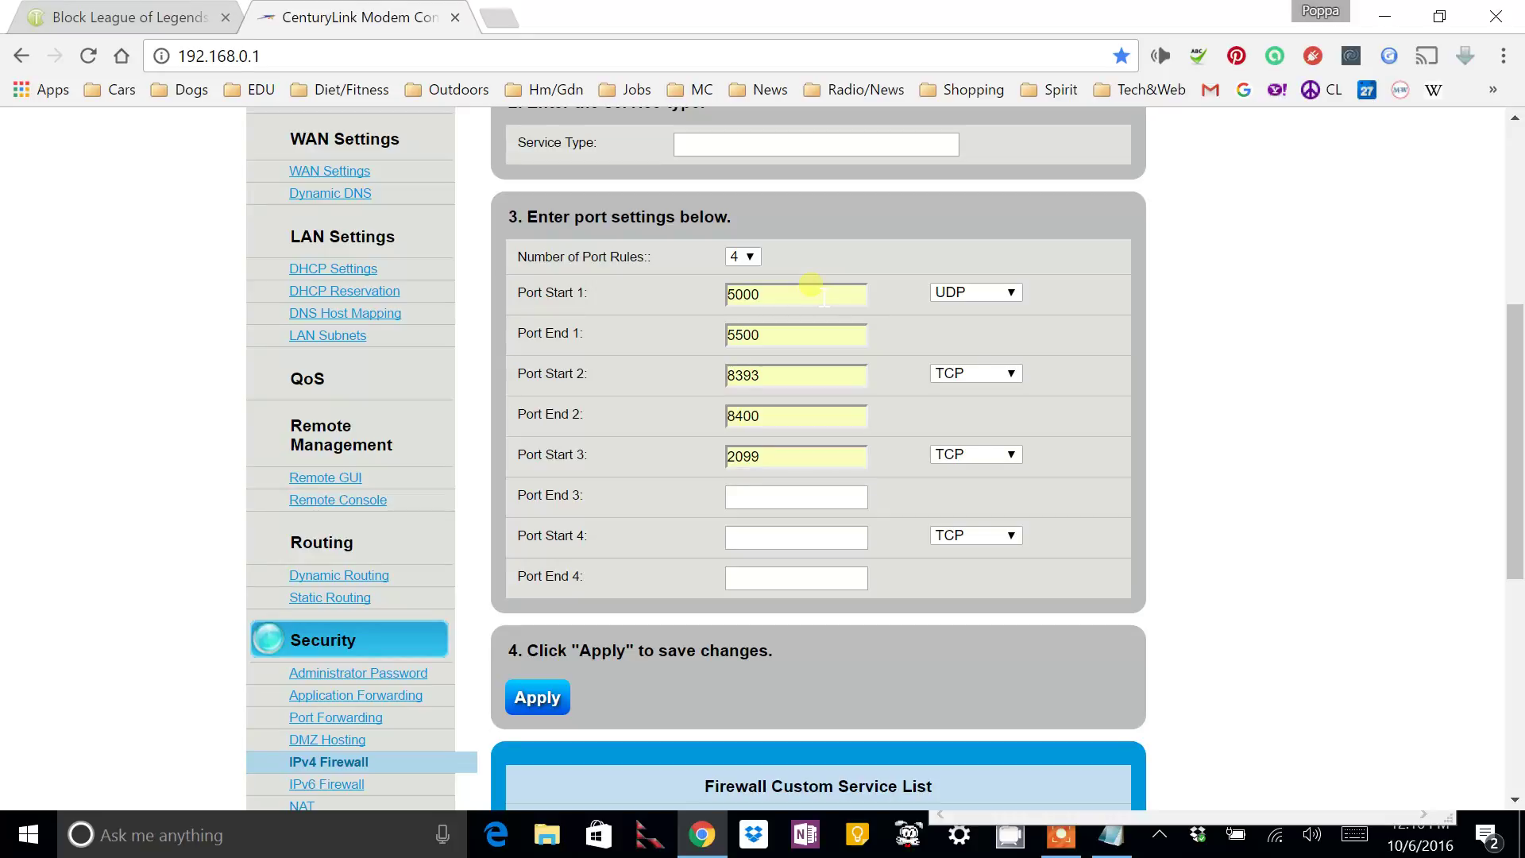
key(Down)
key(Down)
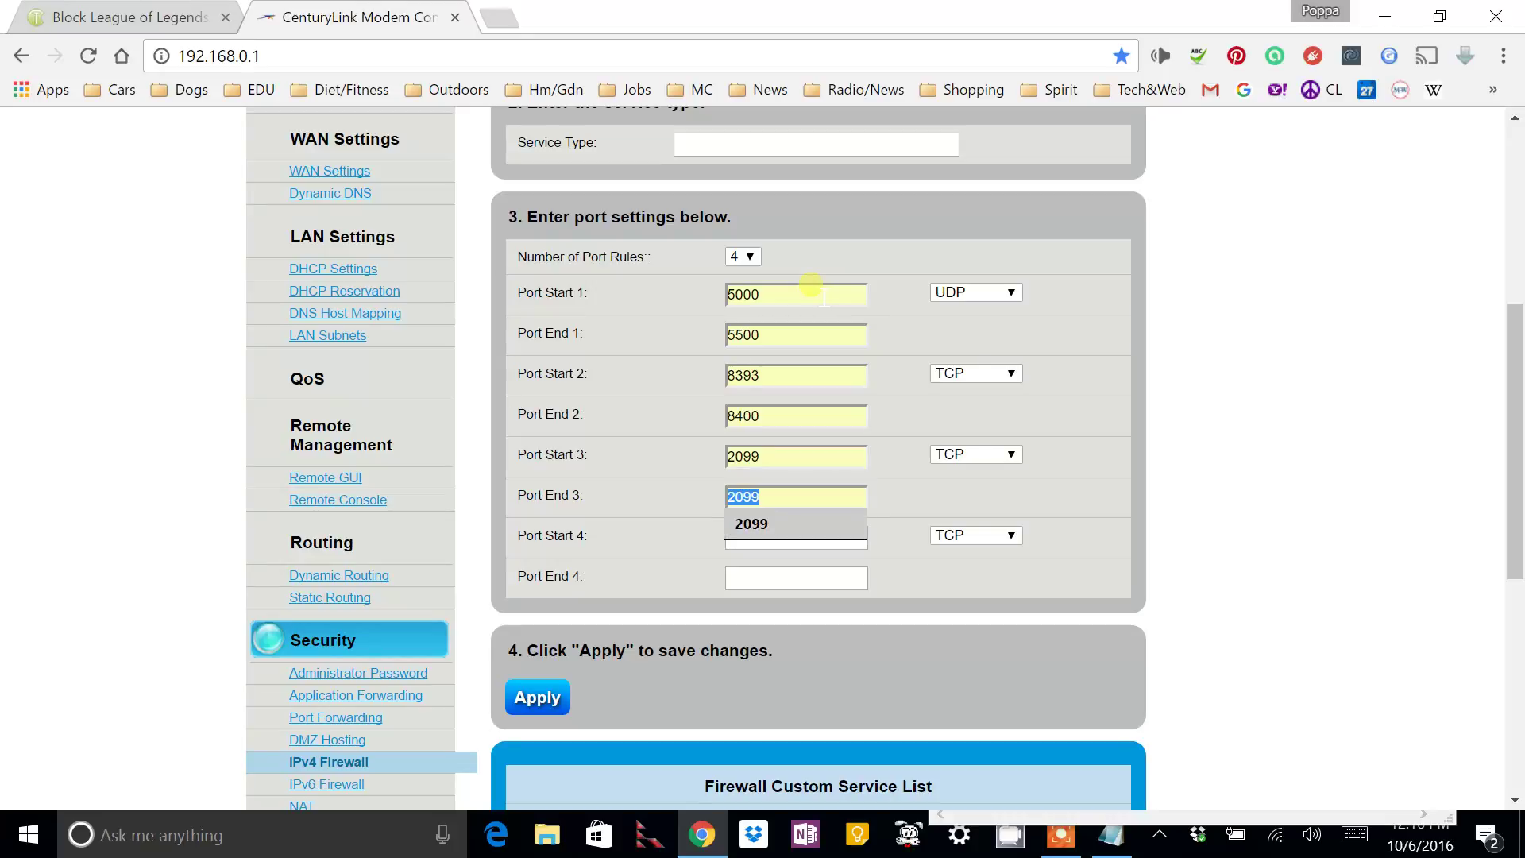
key(Return)
key(Tab)
key(Down)
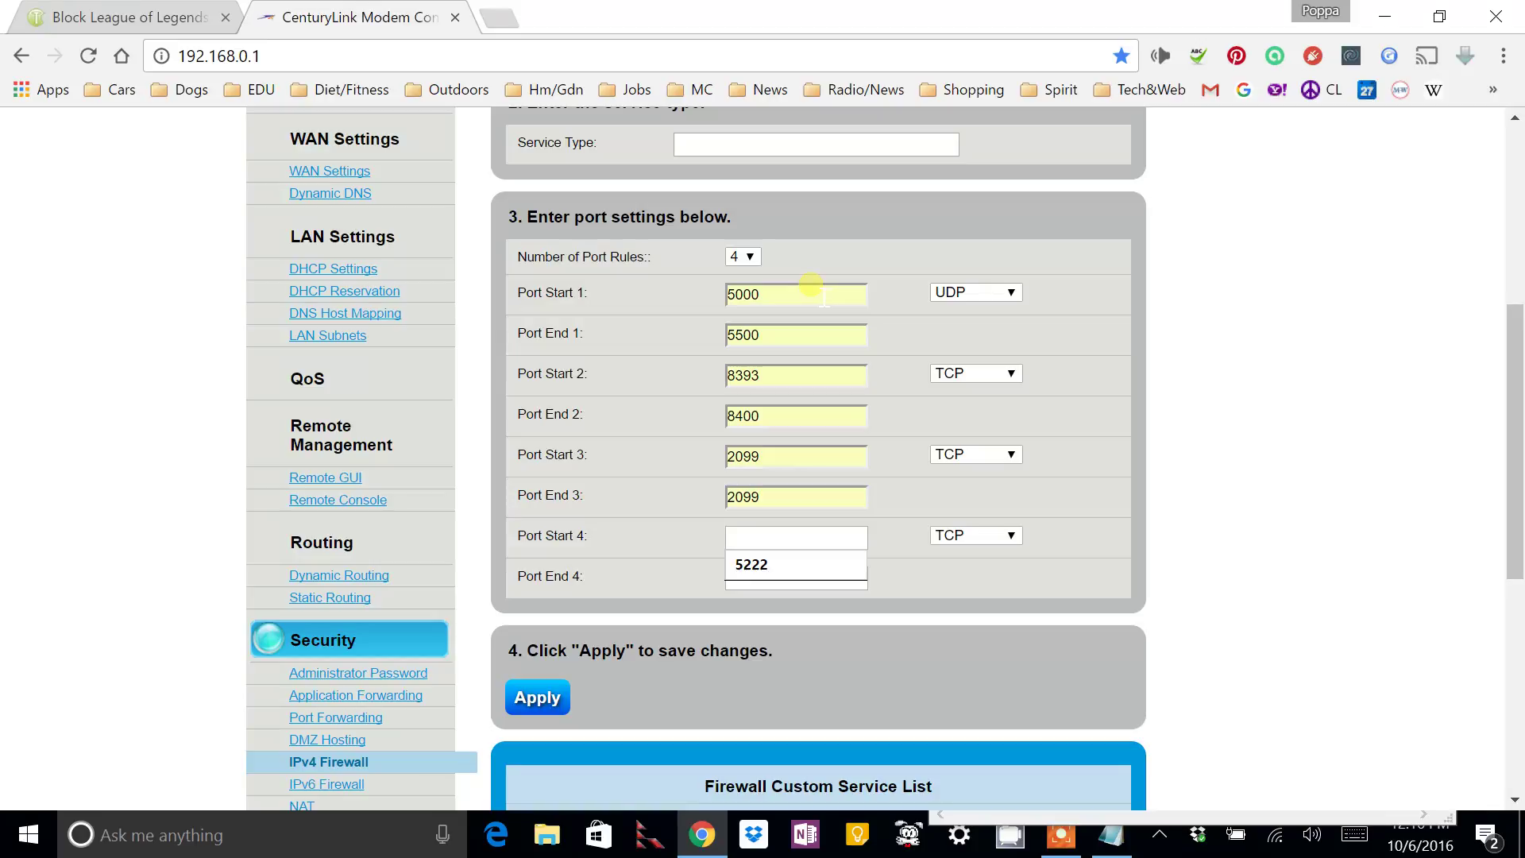
Fill the fourth rule's ports as 5222 to 5223
key(alt+Tab)
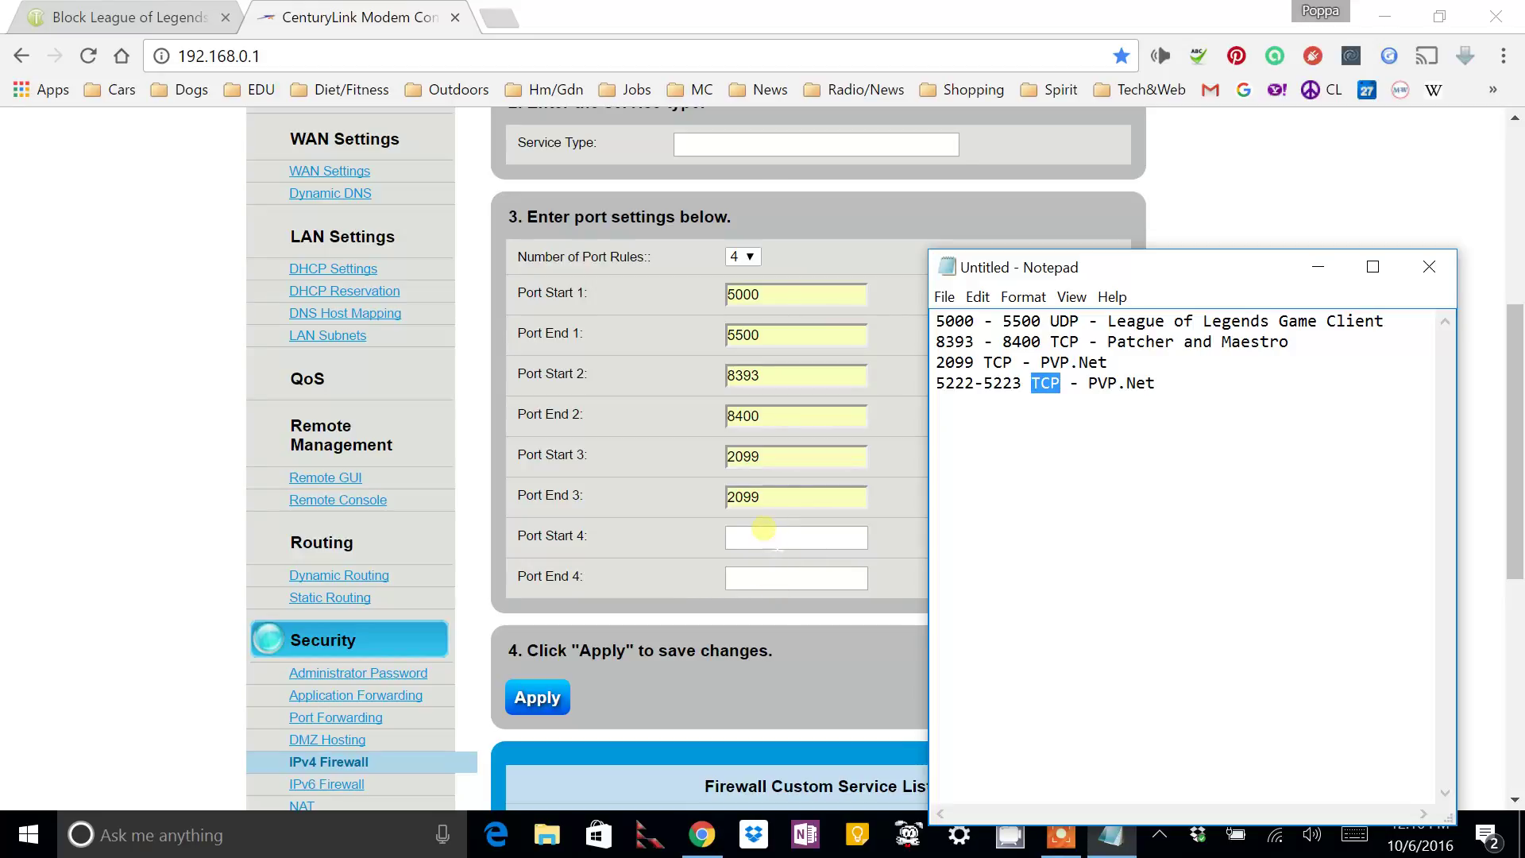
click(763, 534)
key(Down)
key(Return)
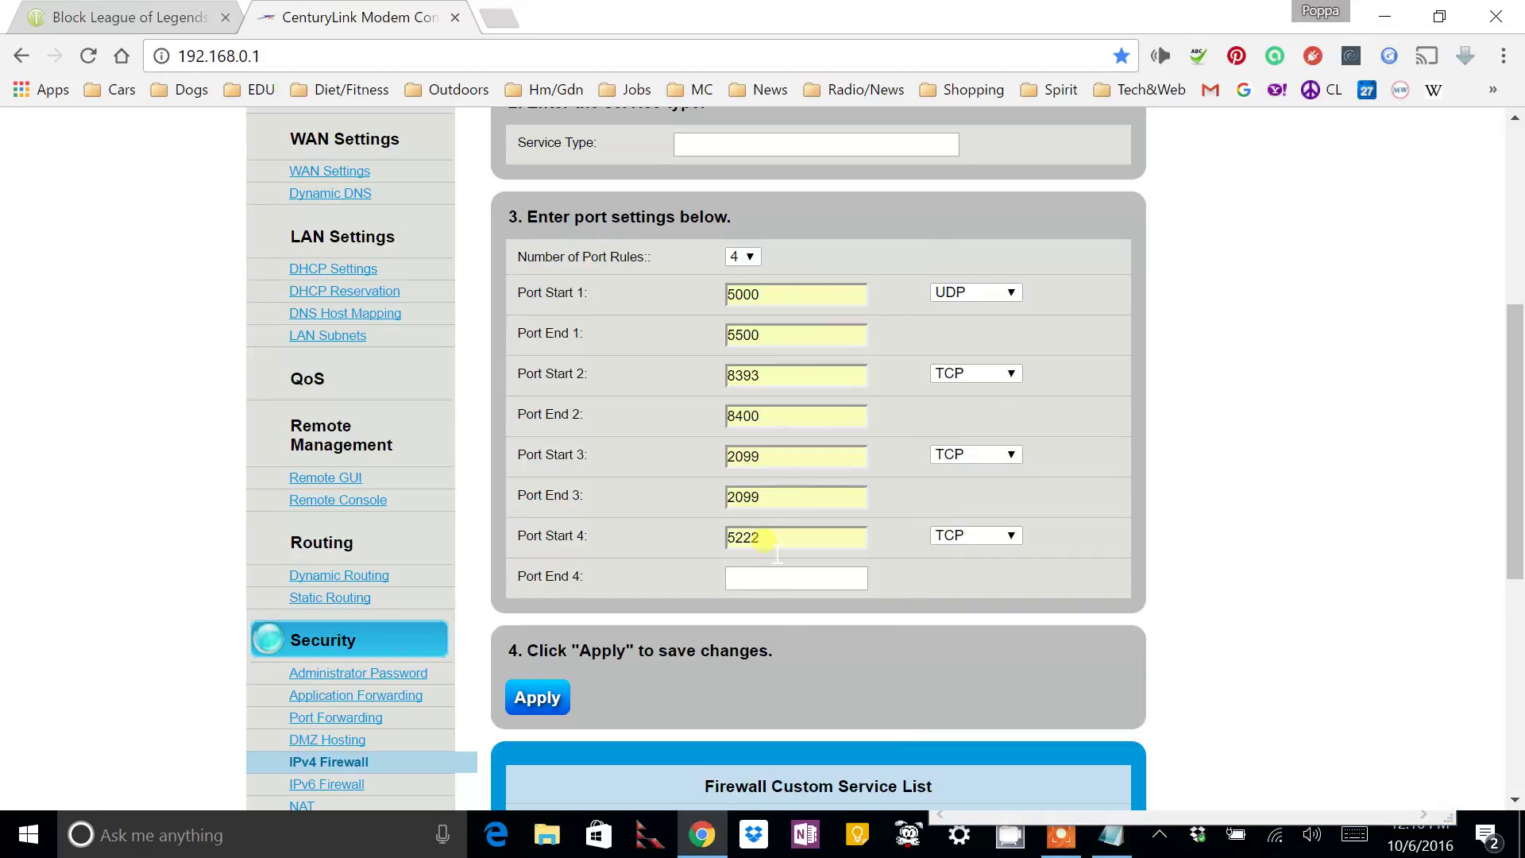
click(779, 577)
click(775, 605)
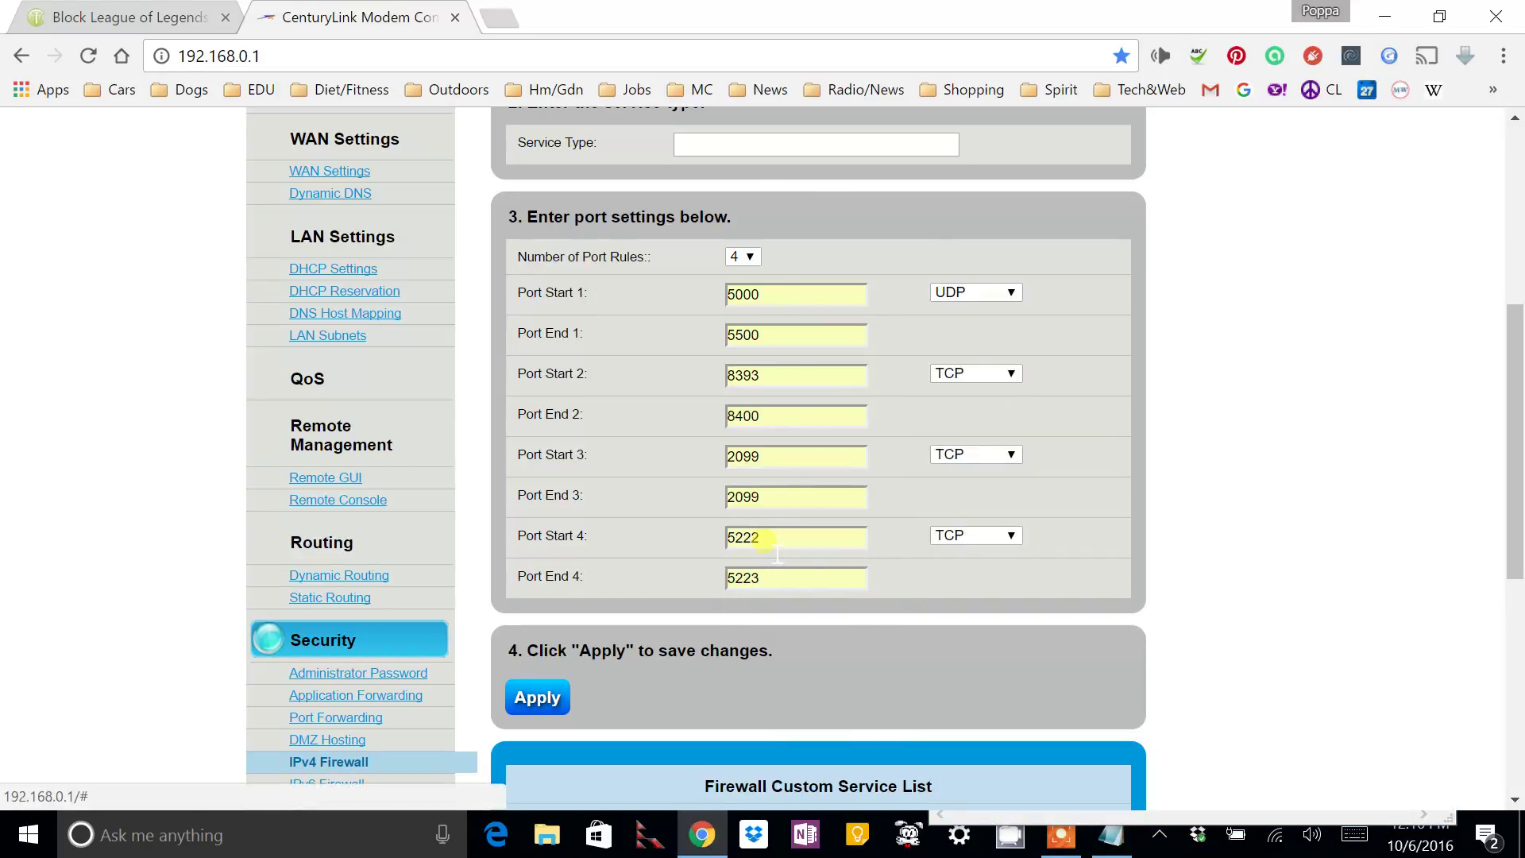
Name the service 'LOL Blocking', set its type to BLOCKING, and apply it
click(544, 701)
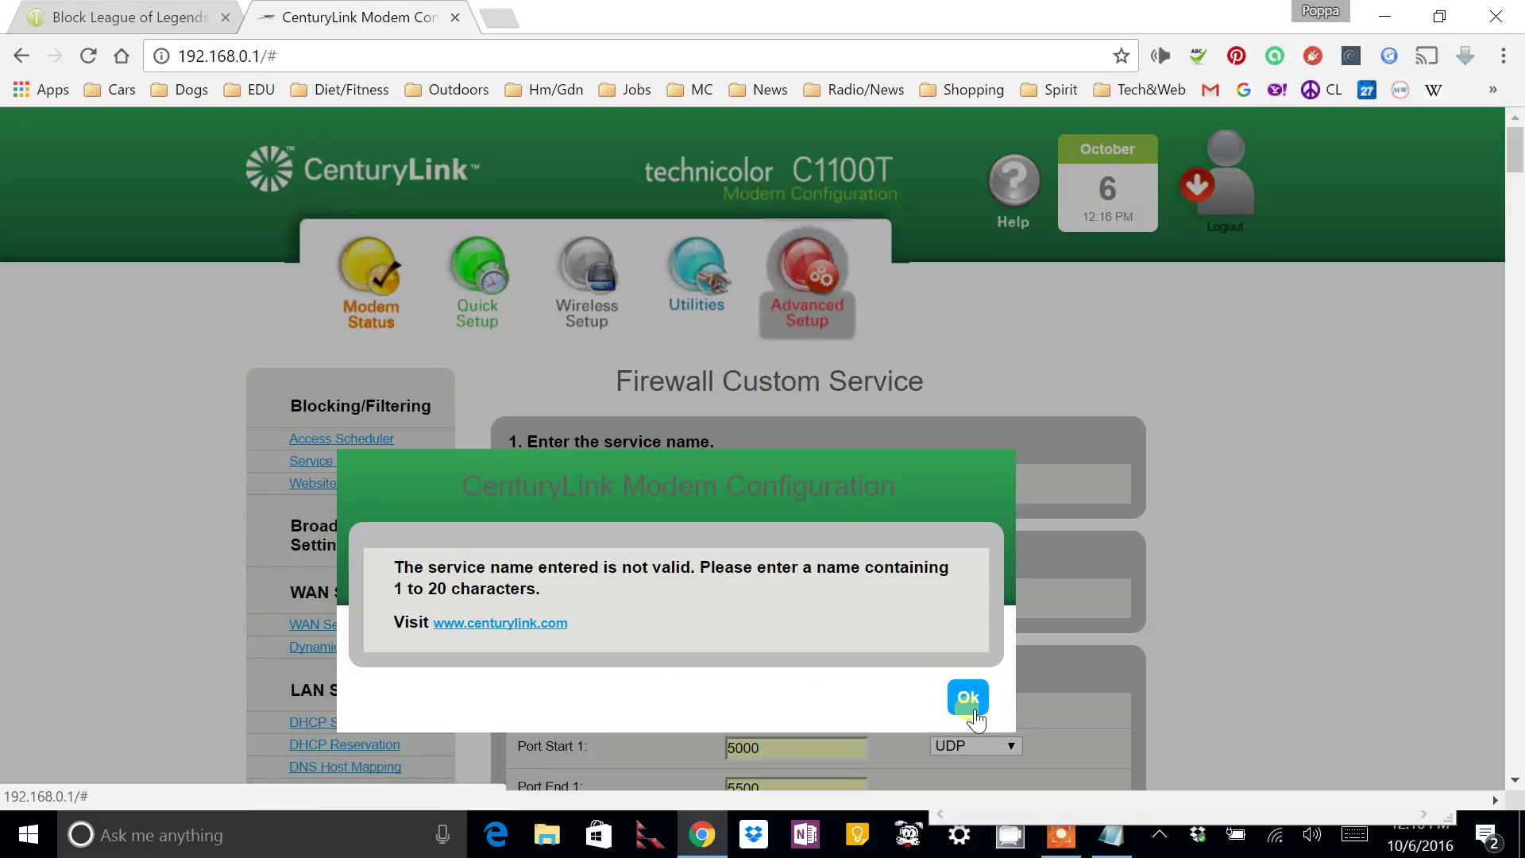
click(969, 721)
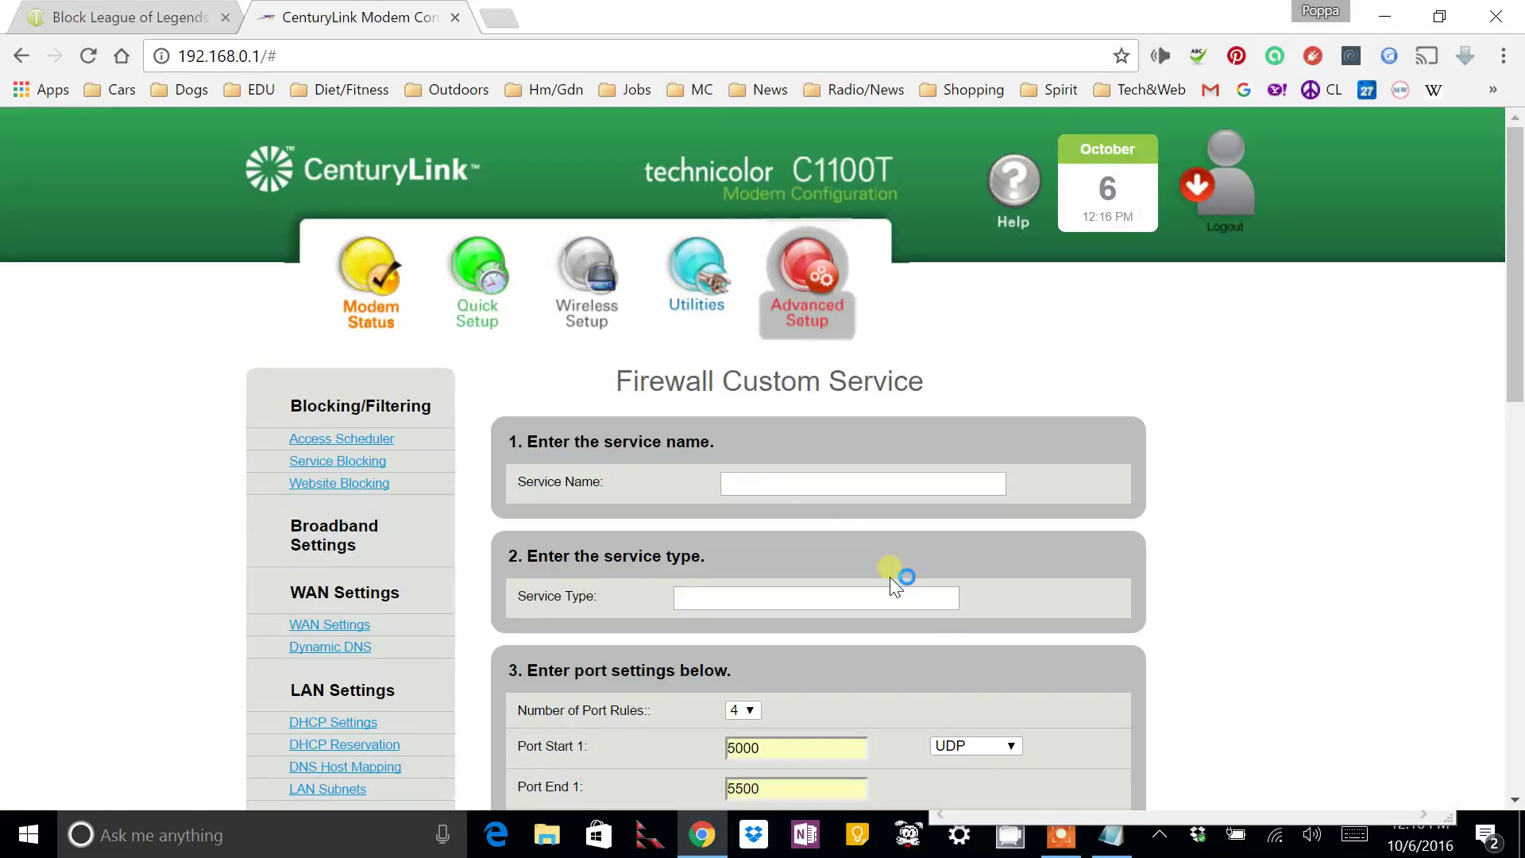
click(760, 485)
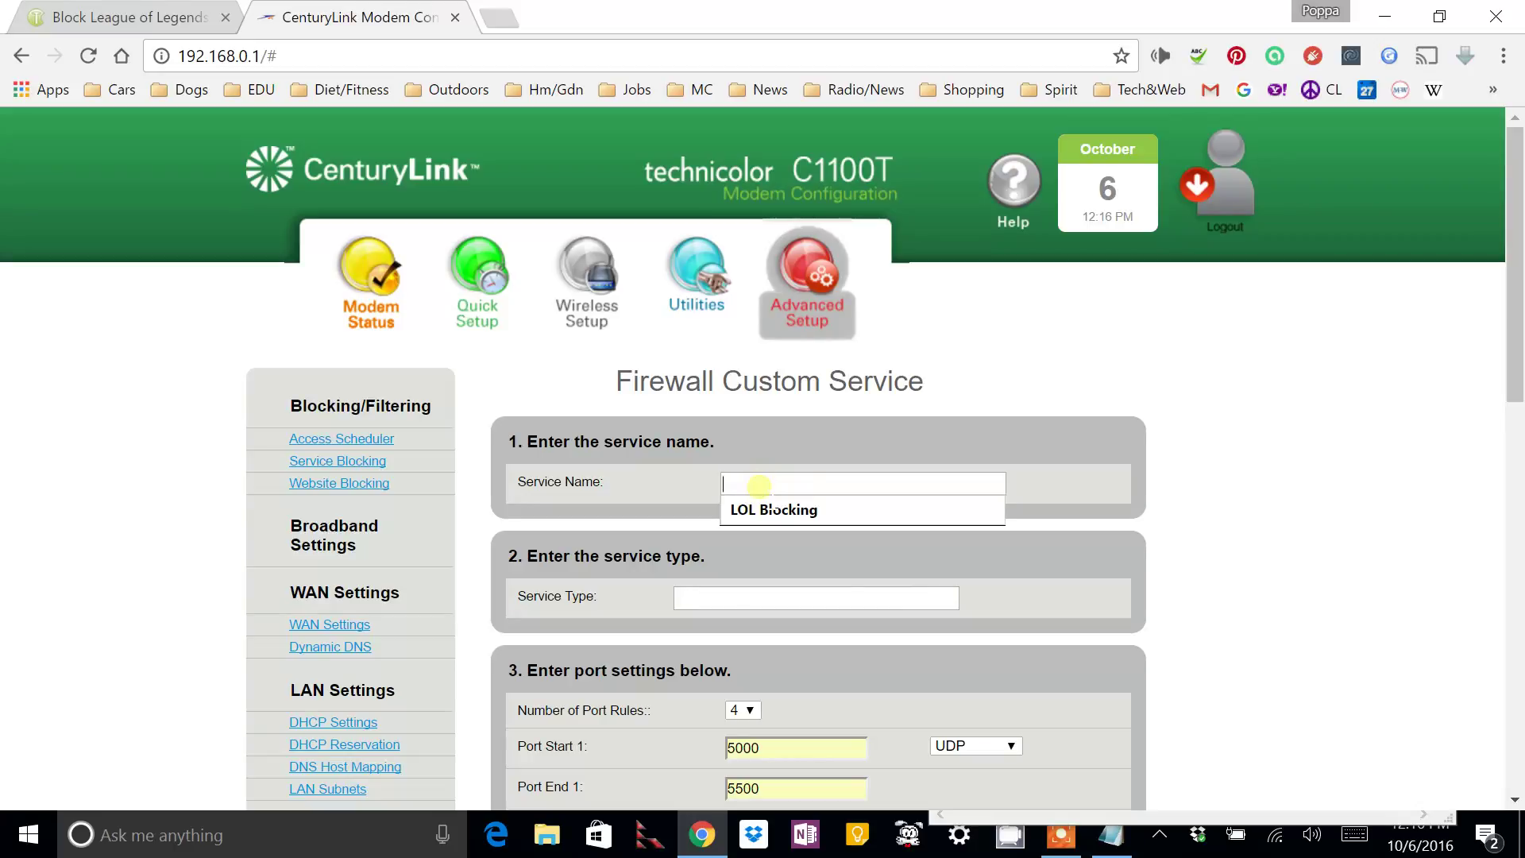
click(833, 513)
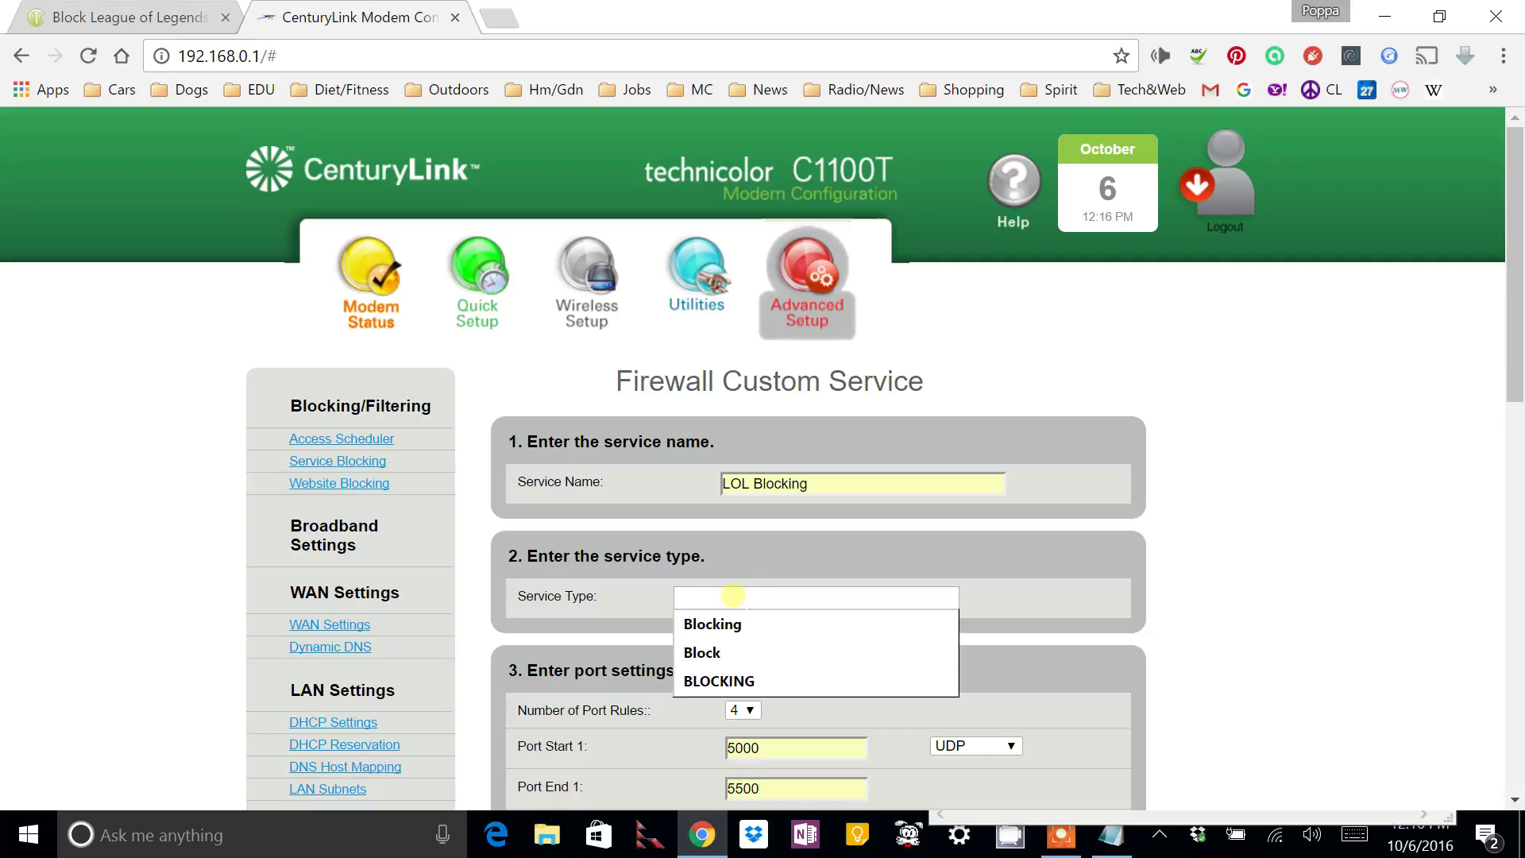
click(728, 679)
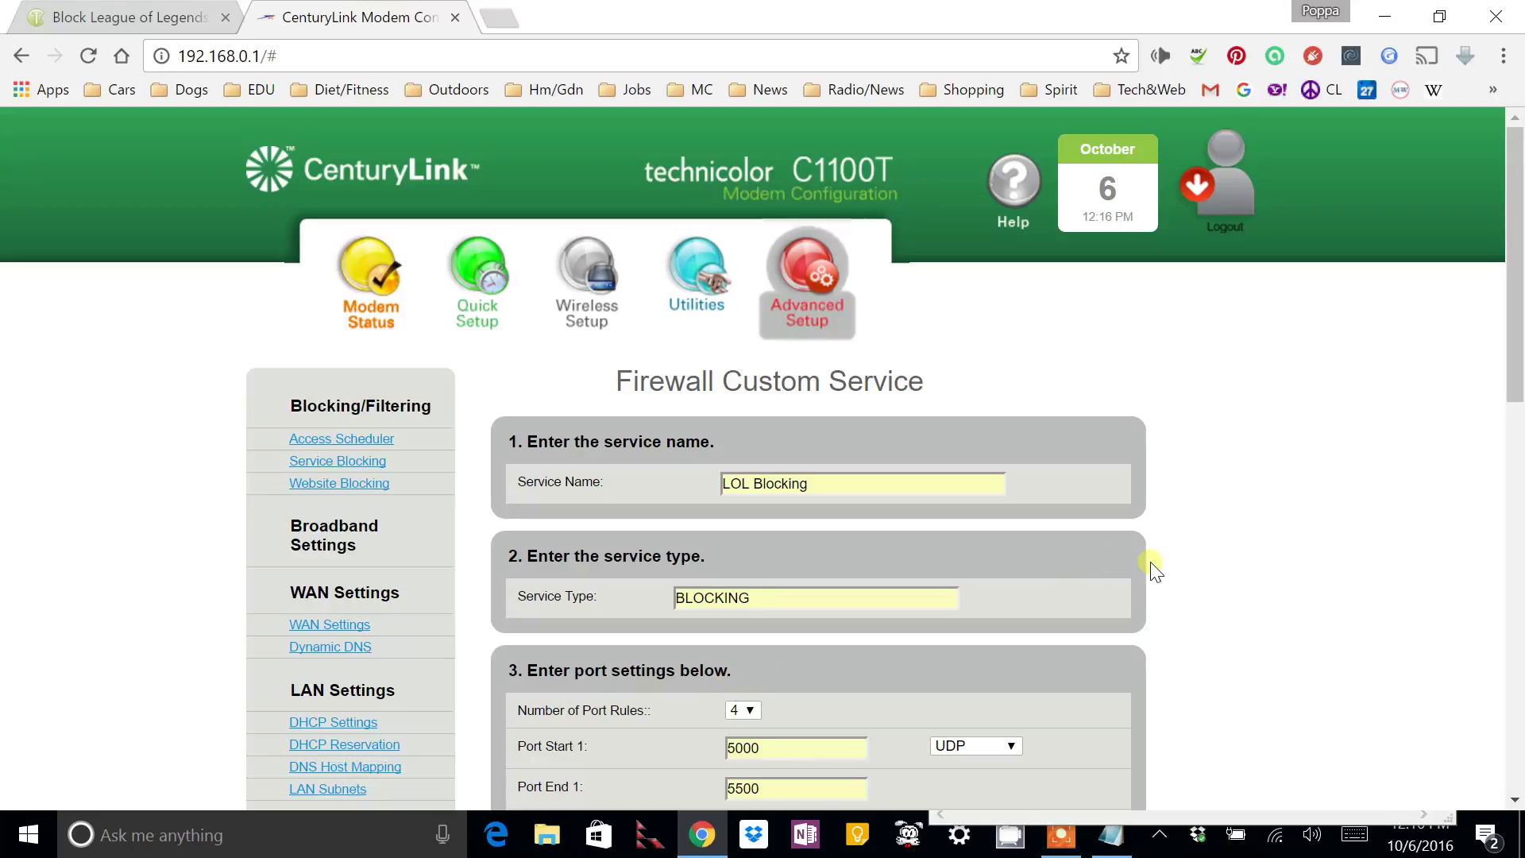
scroll(1153, 569, down, 8)
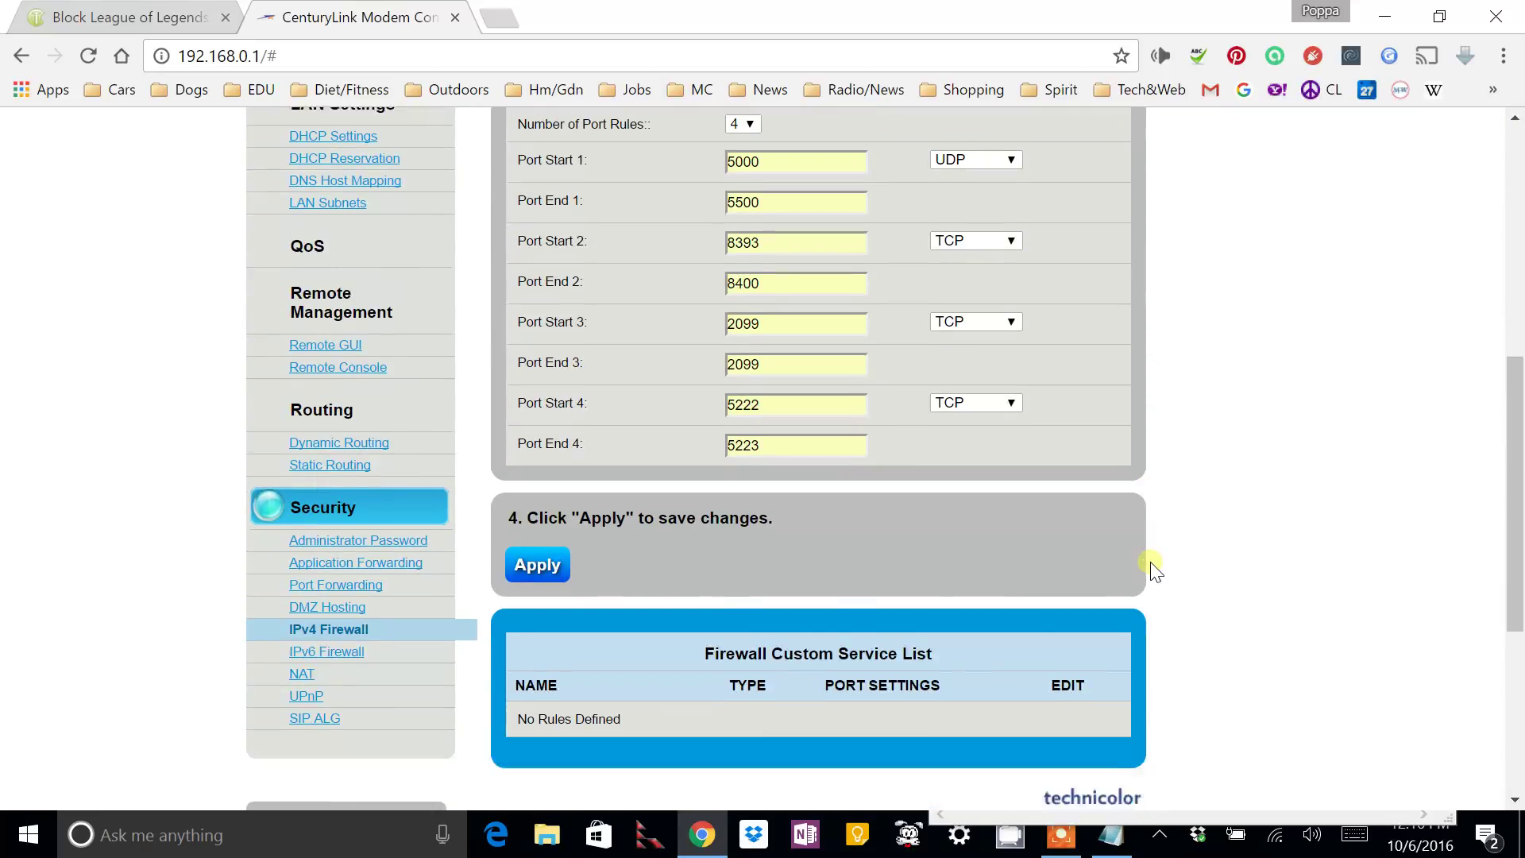
click(536, 504)
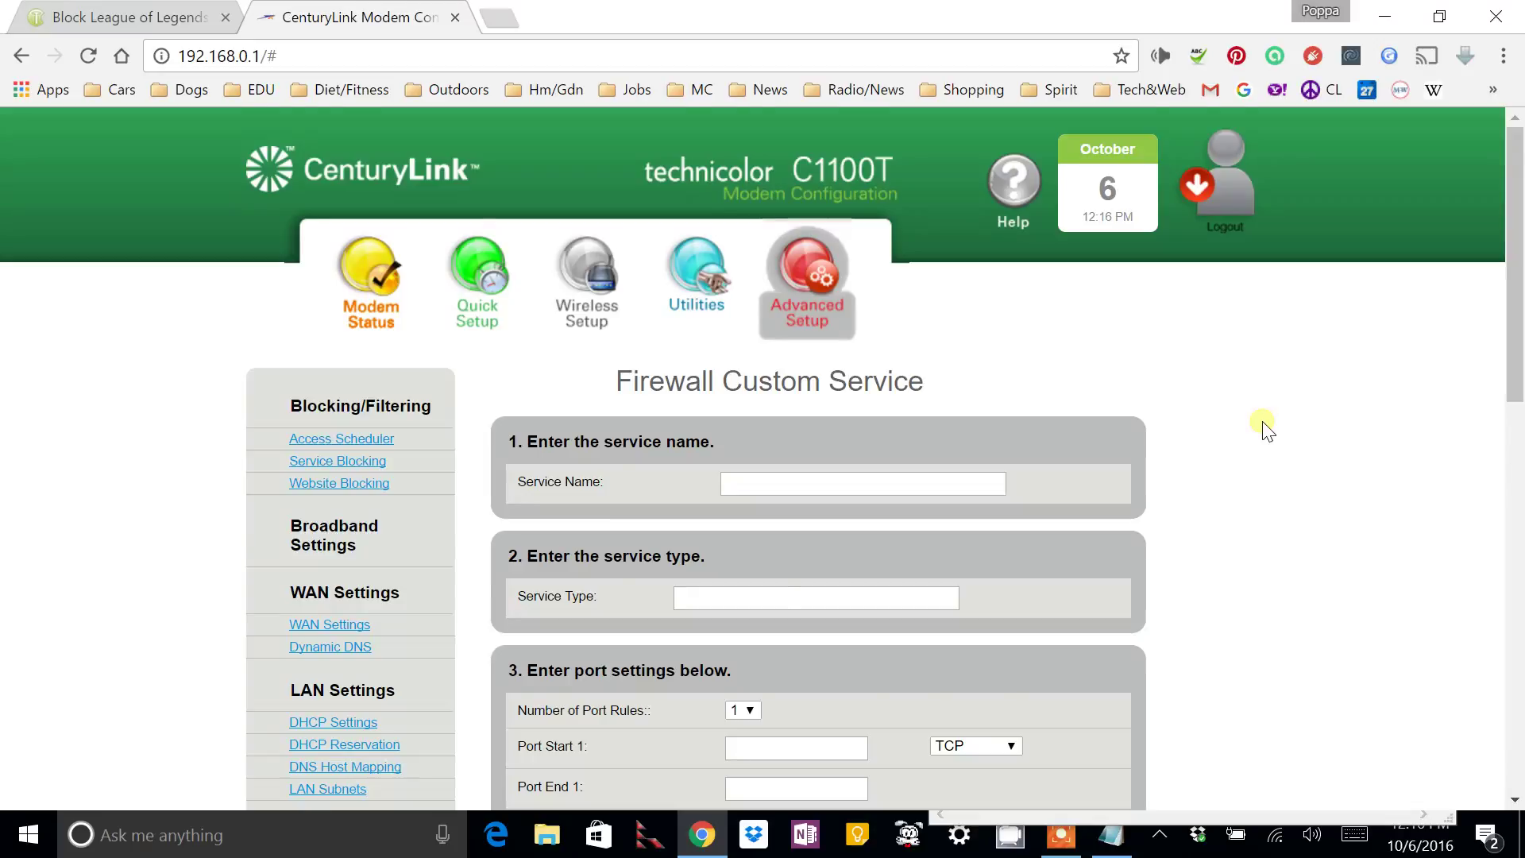
Scroll to the Firewall Custom Service List to confirm LOL Blocking with its four port ranges
scroll(1263, 427, down, 6)
scroll(1263, 427, down, 1)
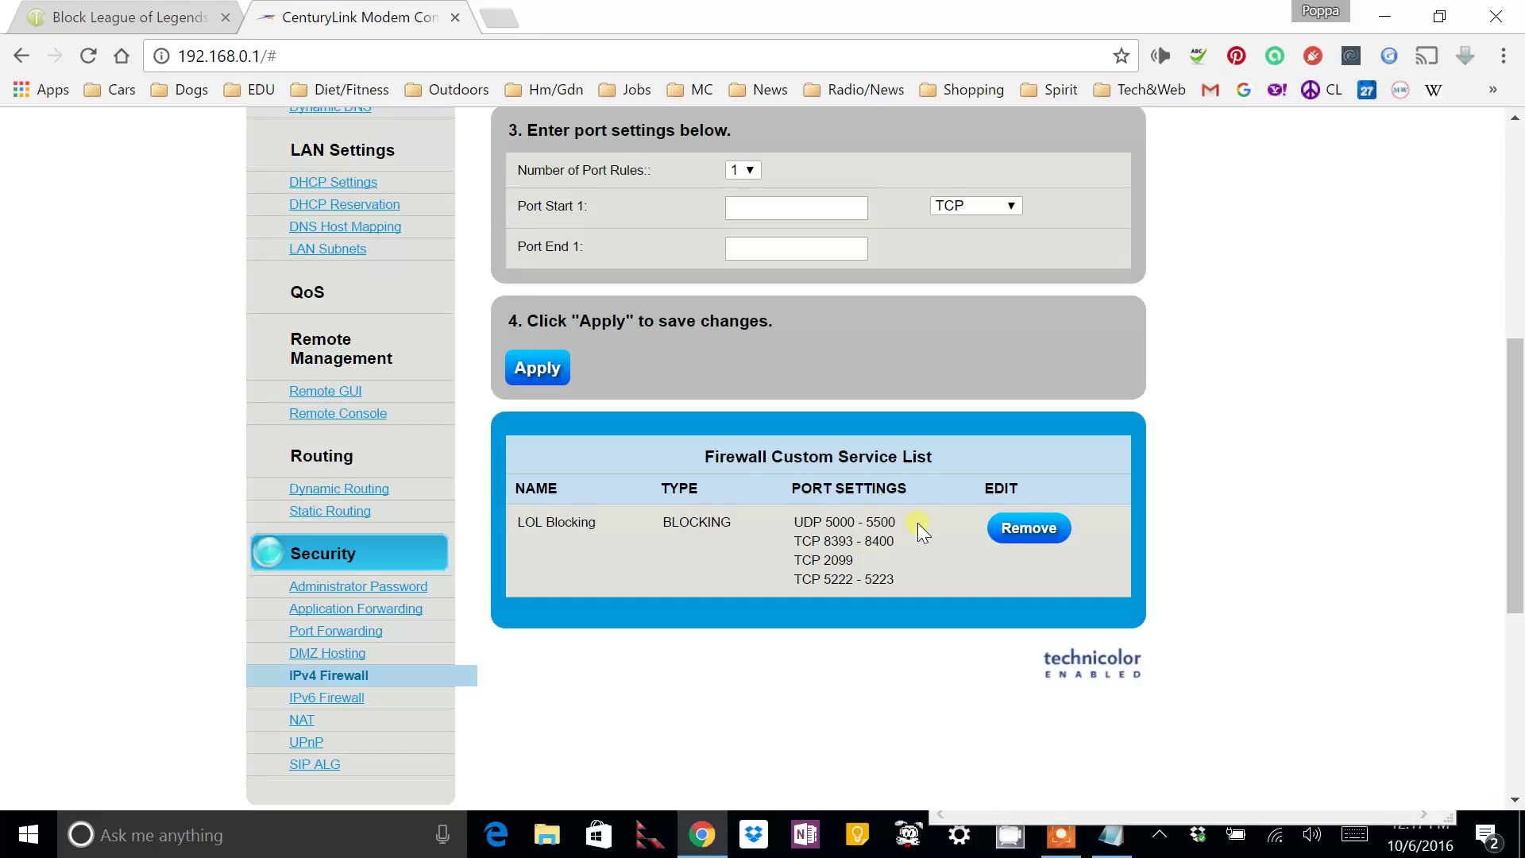
Open IPv4 Firewall and locate the unchecked LOL Blocking row in the services table
click(350, 684)
scroll(1274, 486, down, 6)
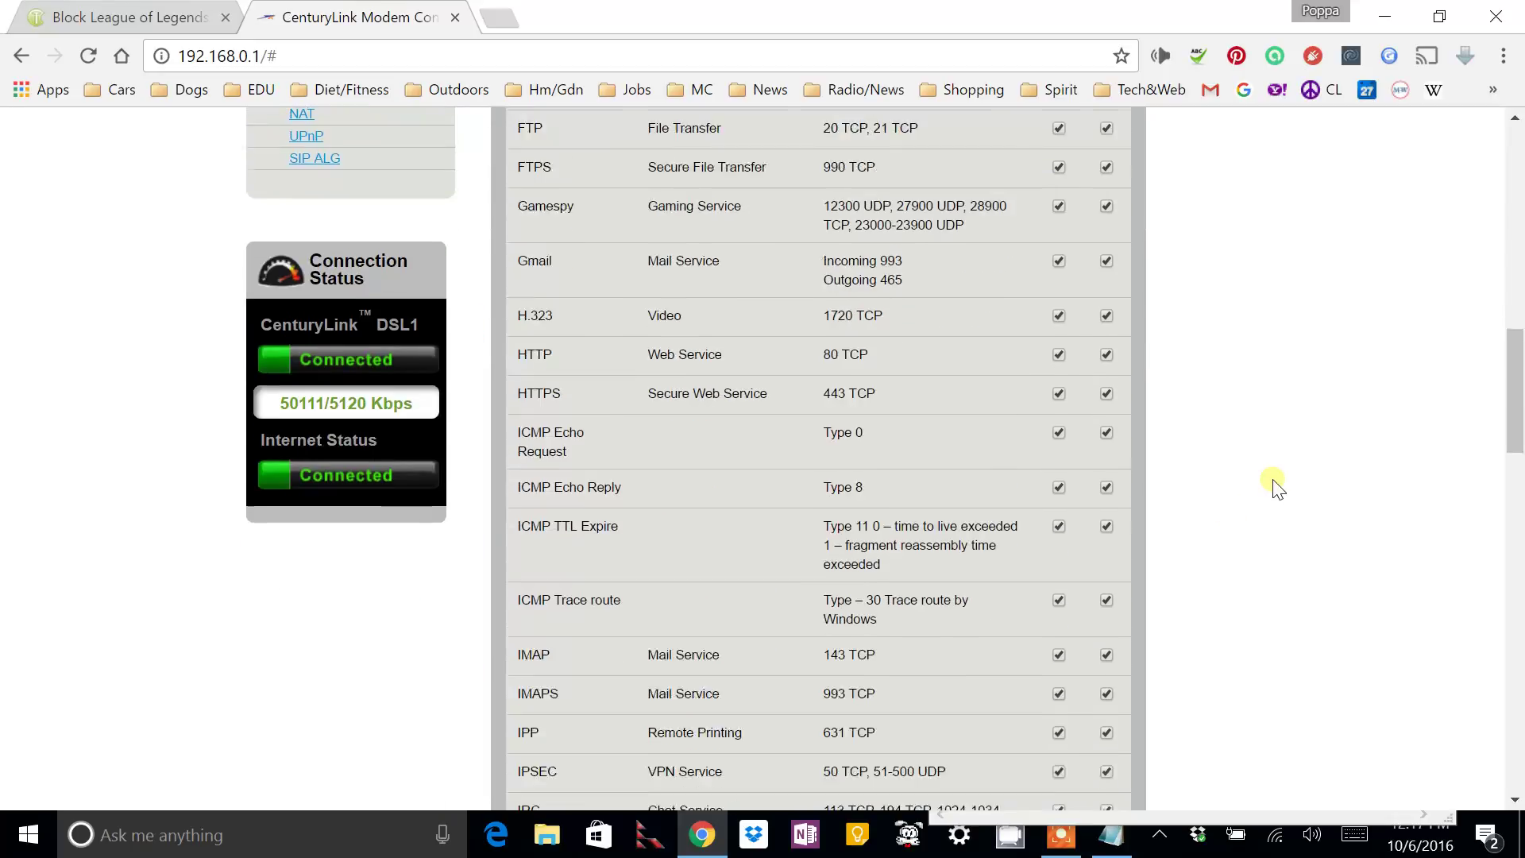
scroll(1274, 486, down, 18)
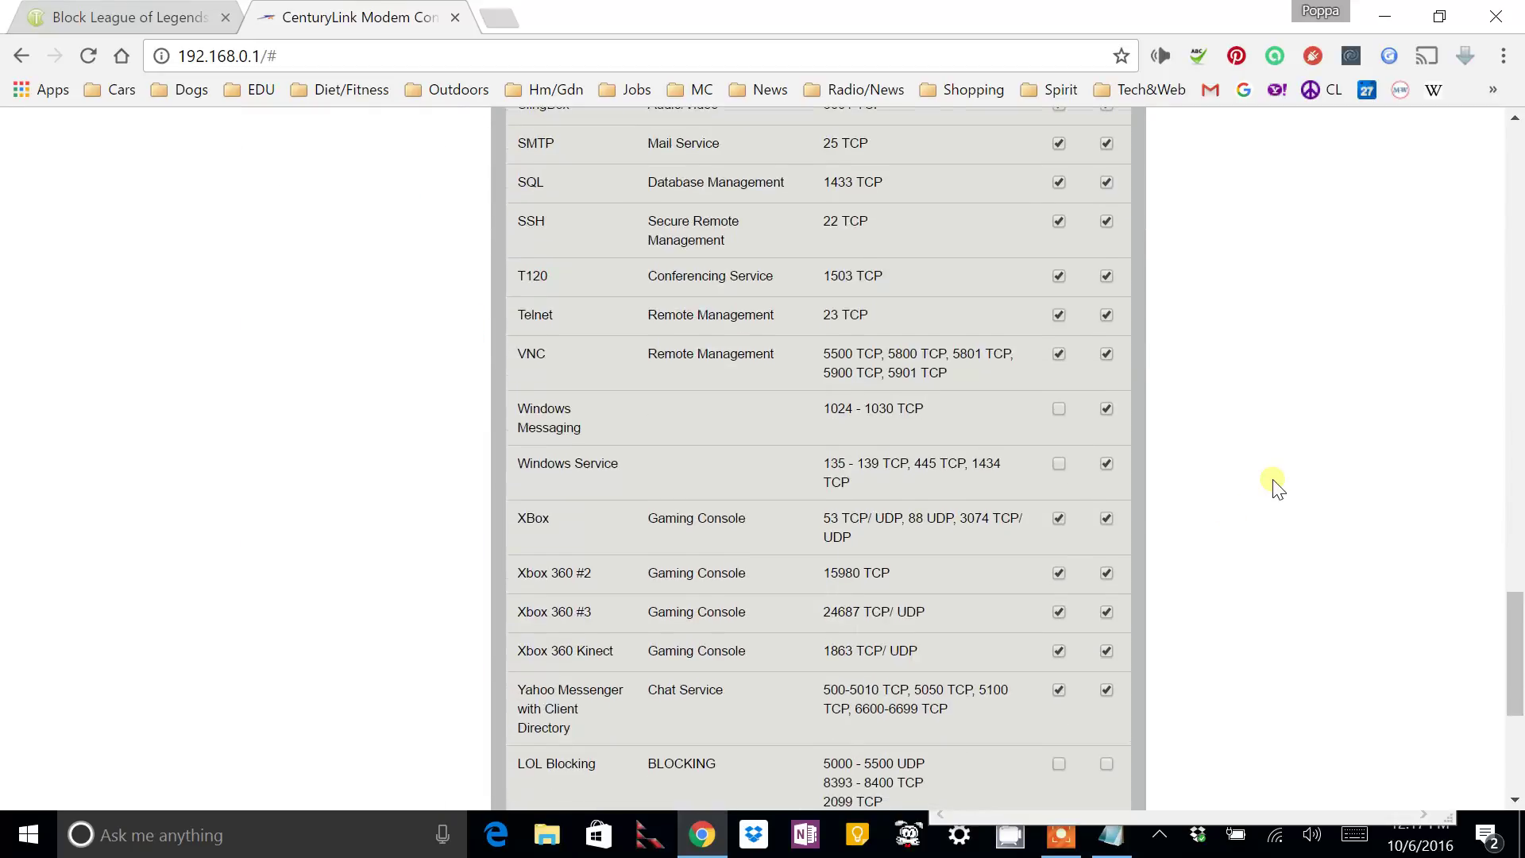
scroll(1273, 486, down, 3)
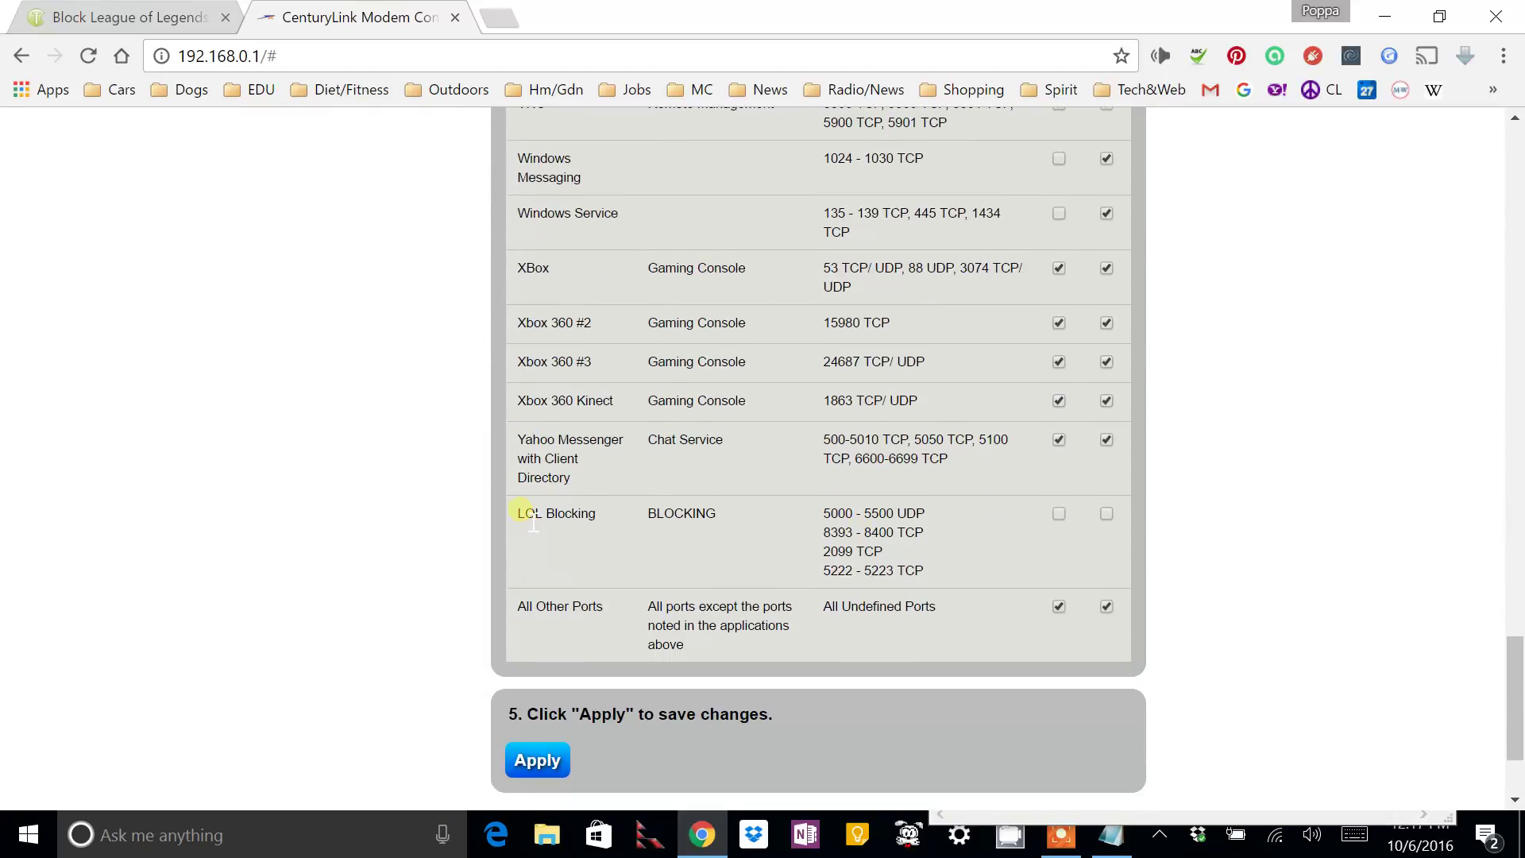
drag(522, 510, 960, 582)
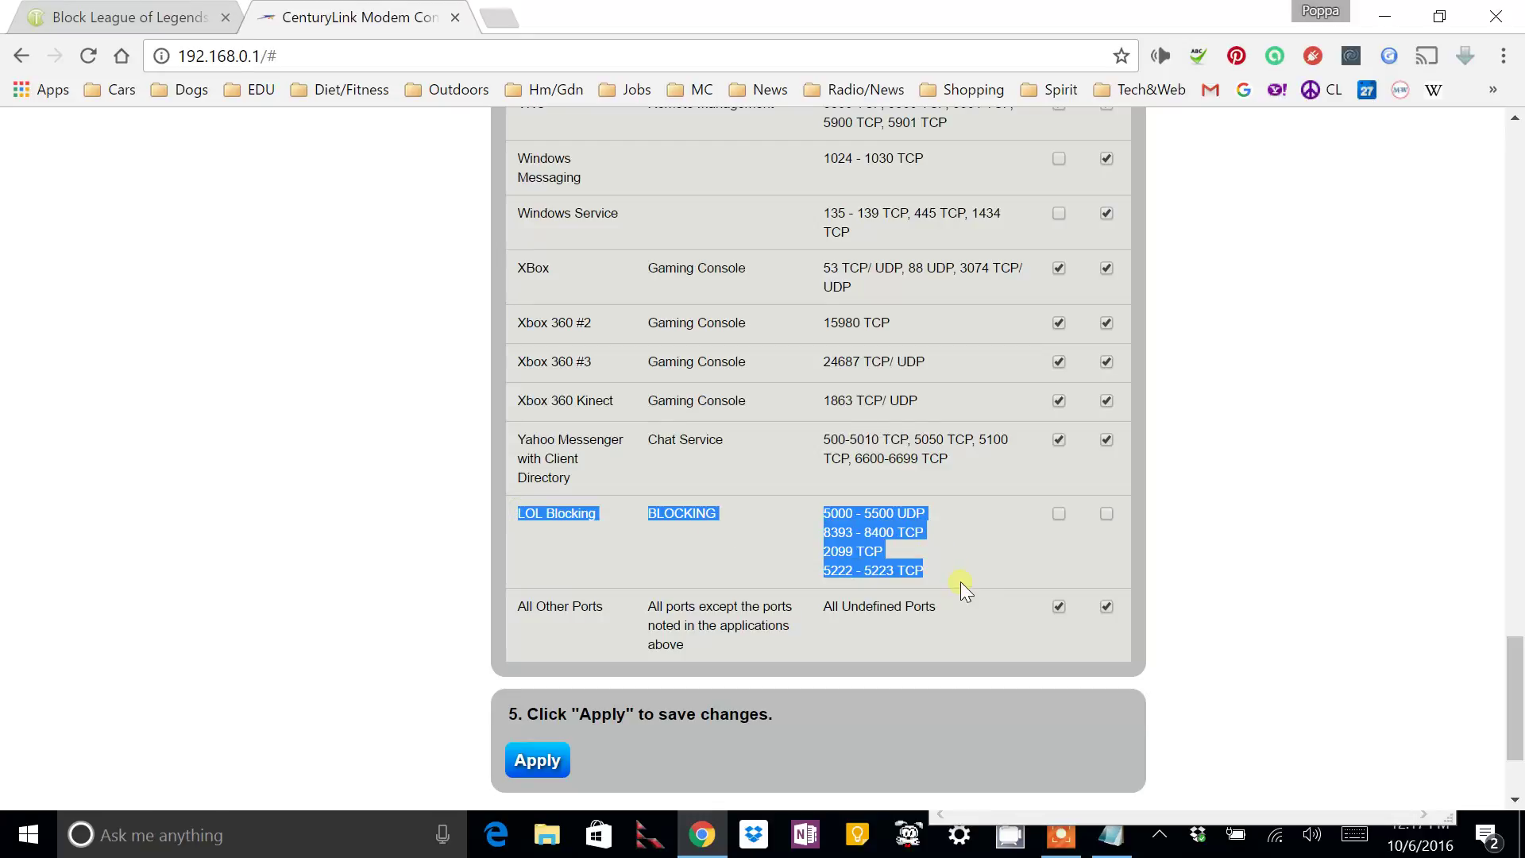
click(960, 553)
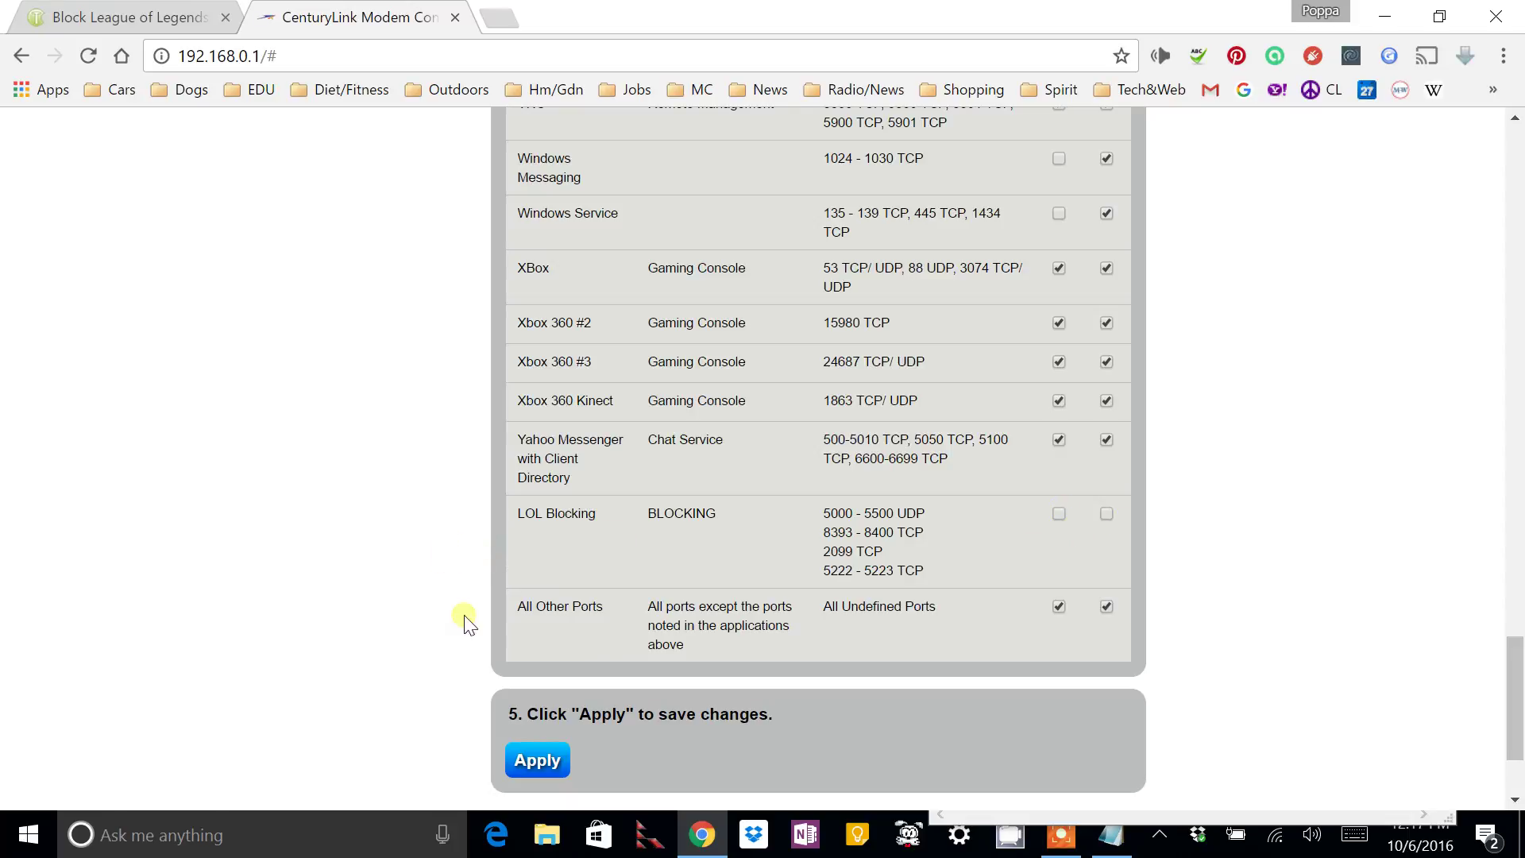
Apply the IPv4 firewall settings, acknowledge the notice, and verify LOL Blocking stays unchecked
click(527, 769)
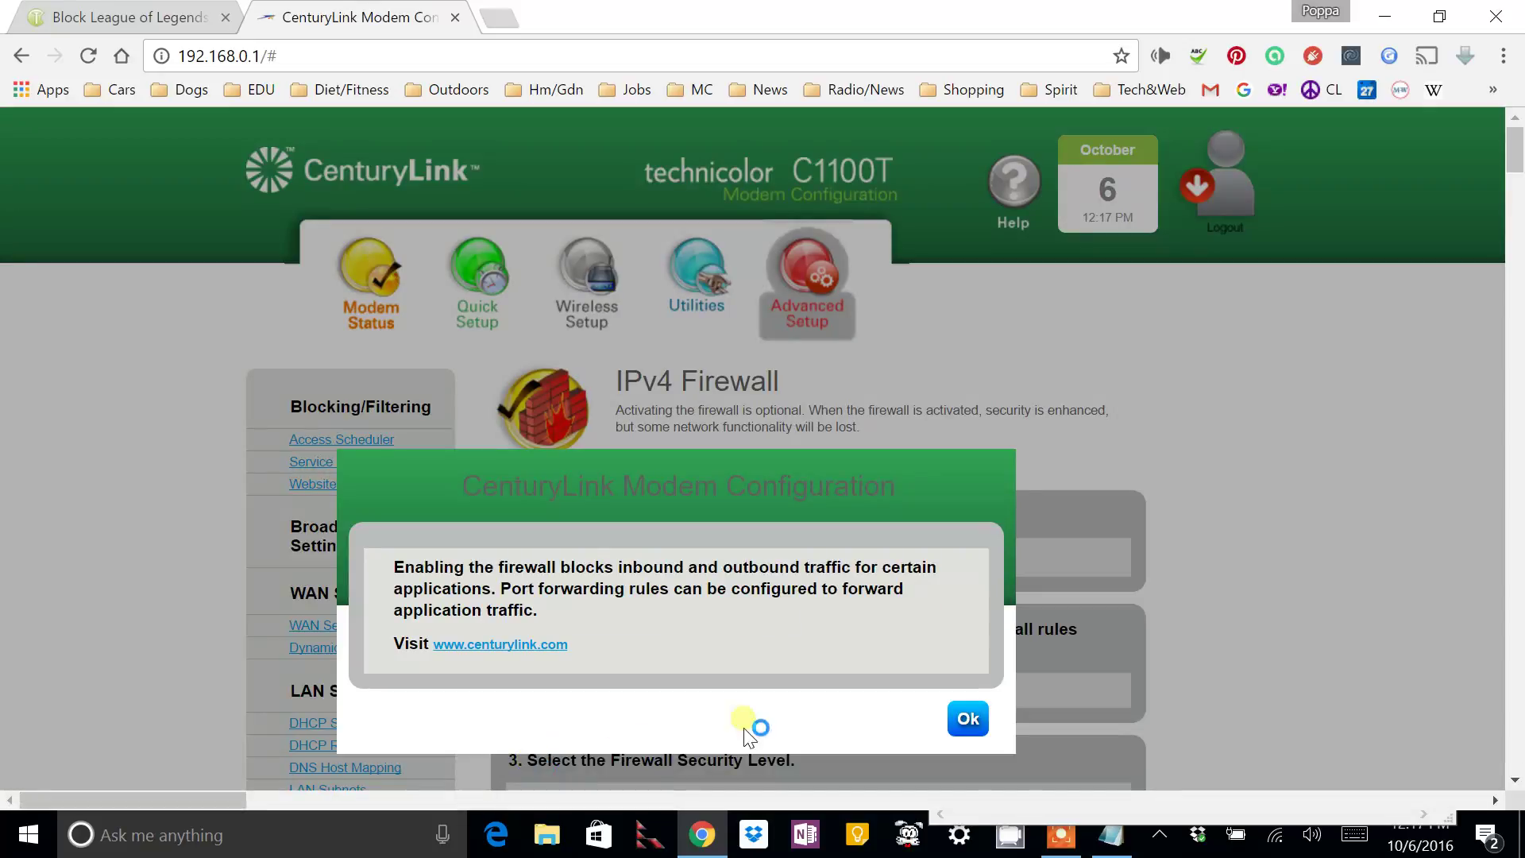
click(972, 721)
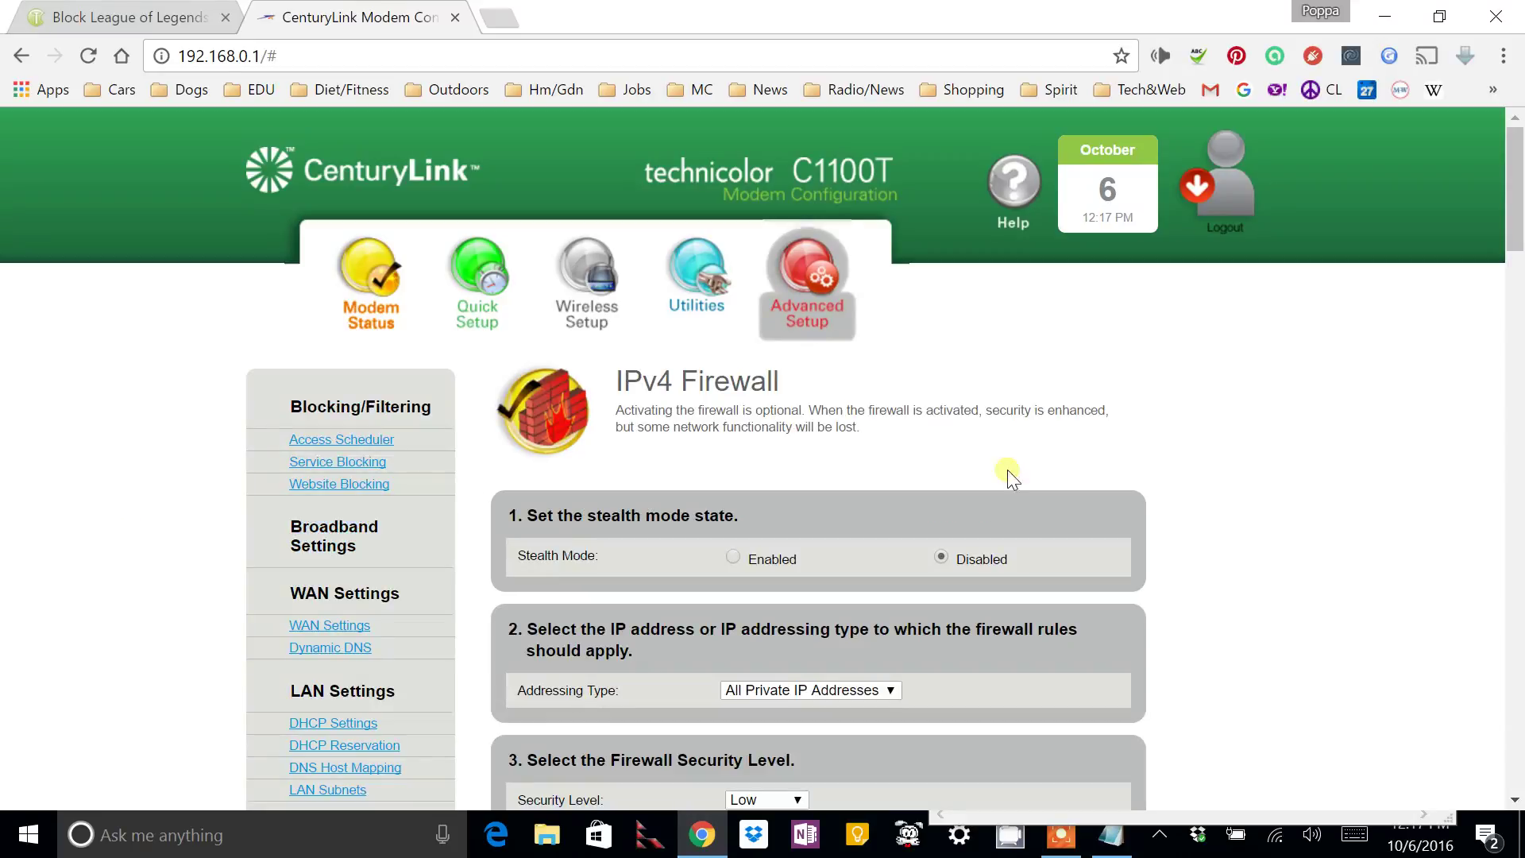
scroll(1113, 394, down, 7)
scroll(1114, 394, down, 20)
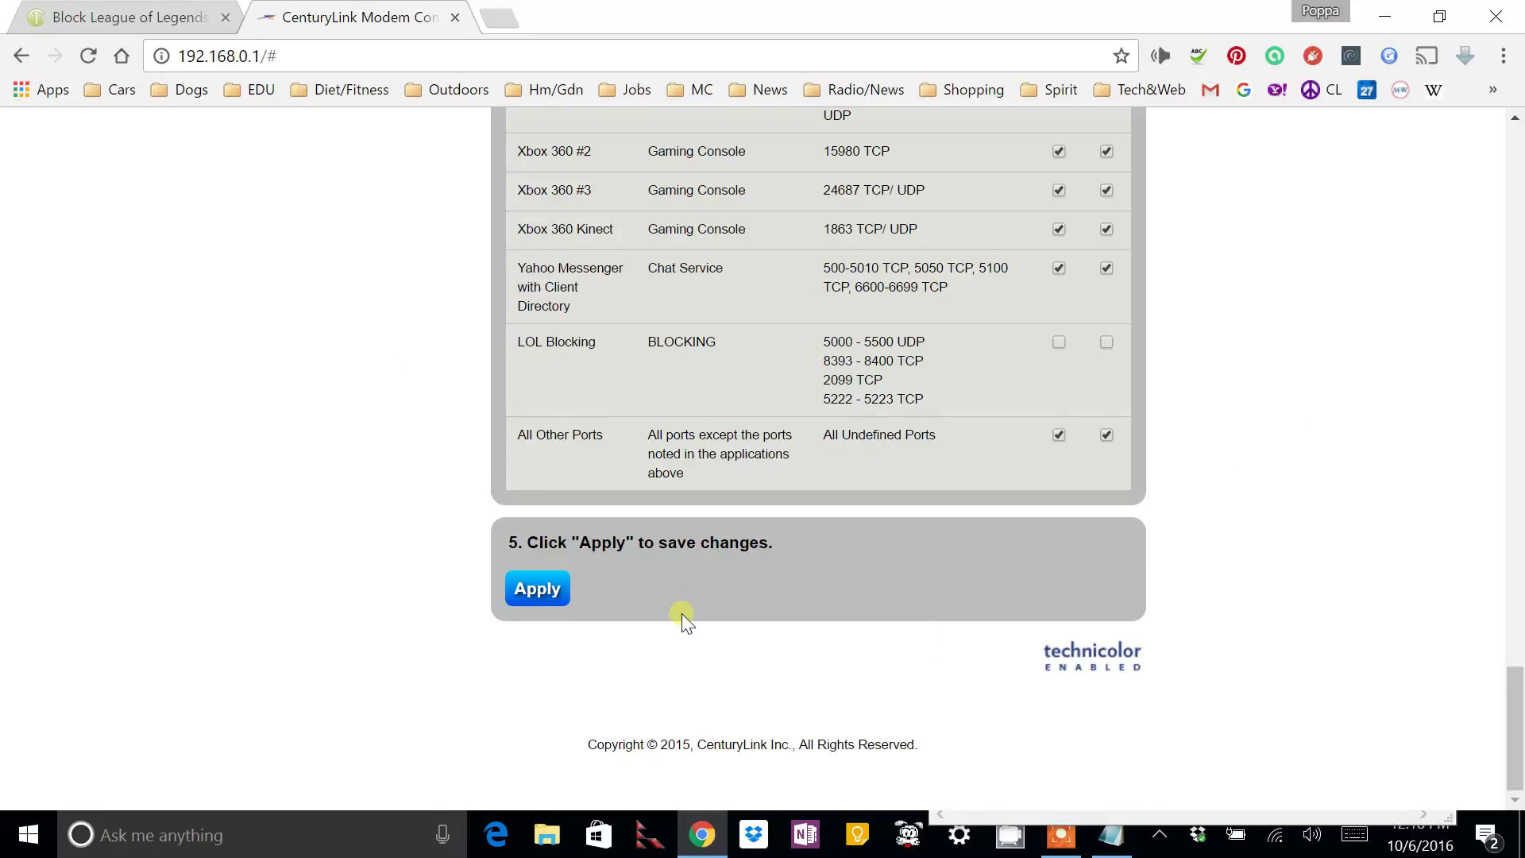
click(1059, 842)
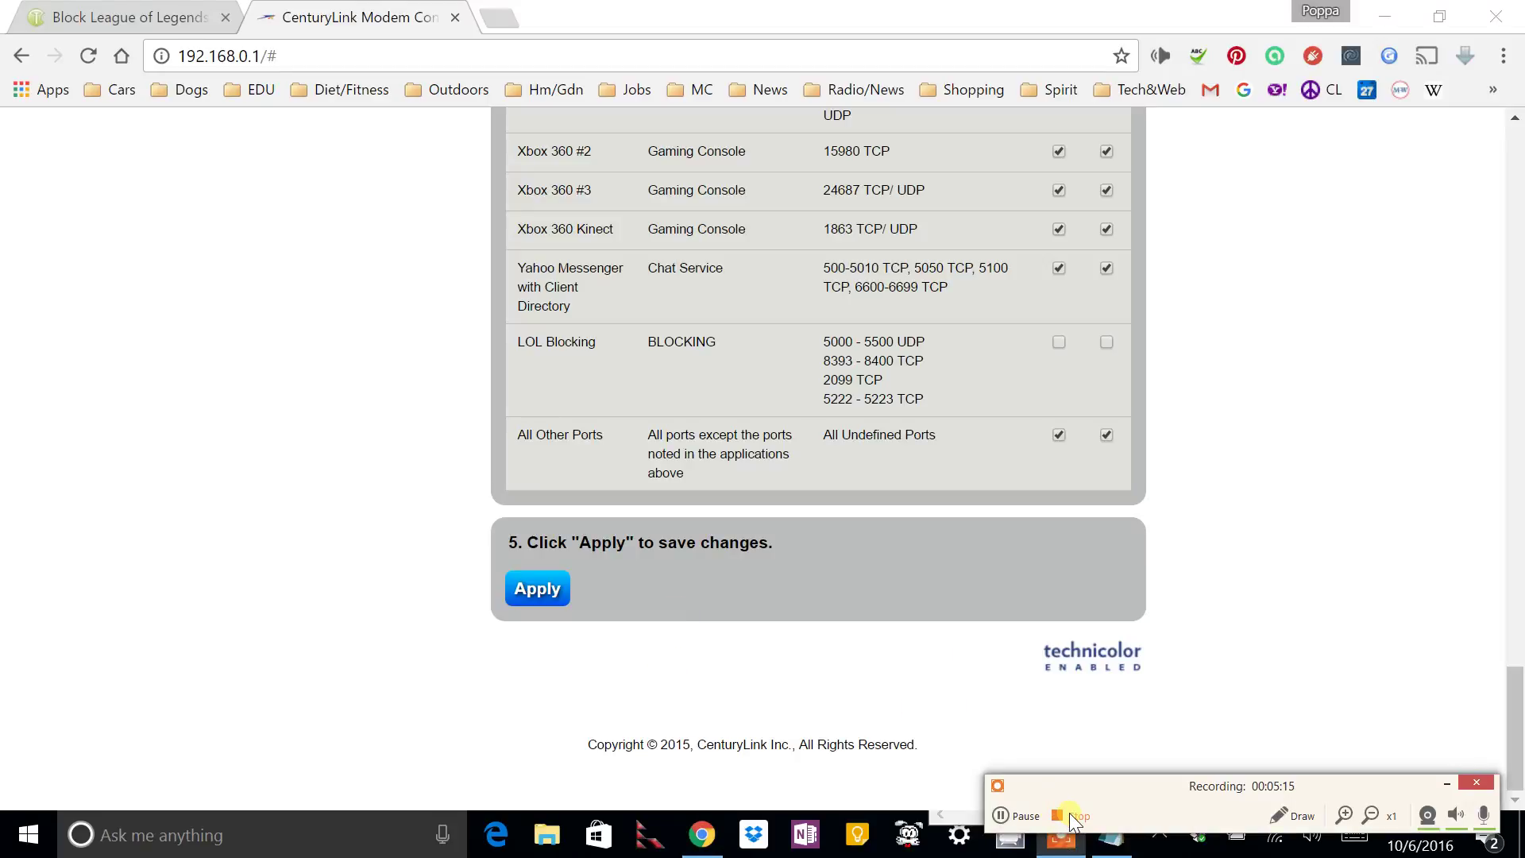